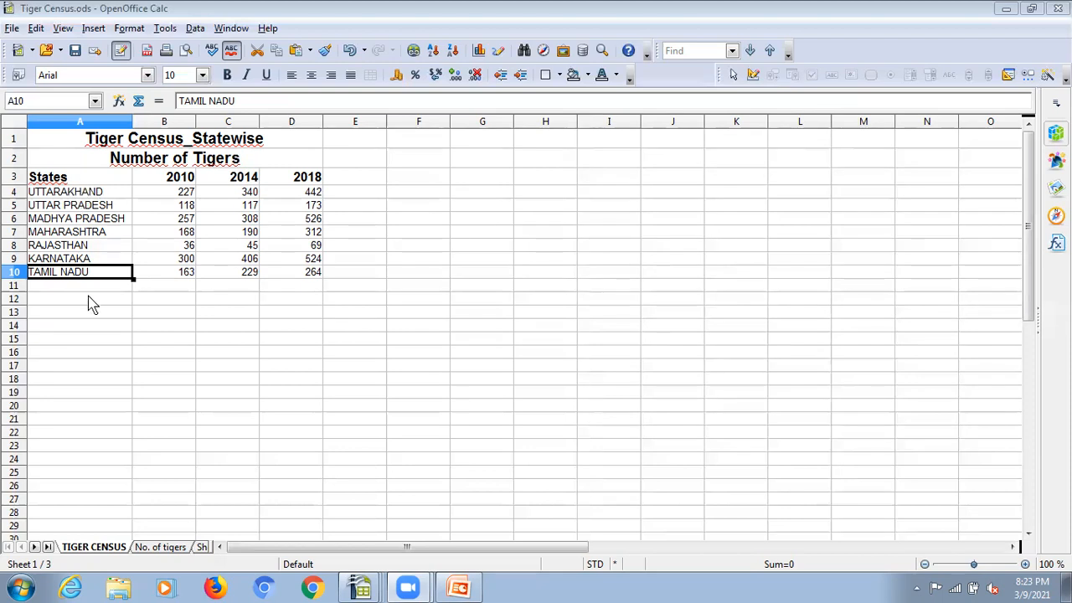
click(171, 194)
click(242, 194)
click(300, 194)
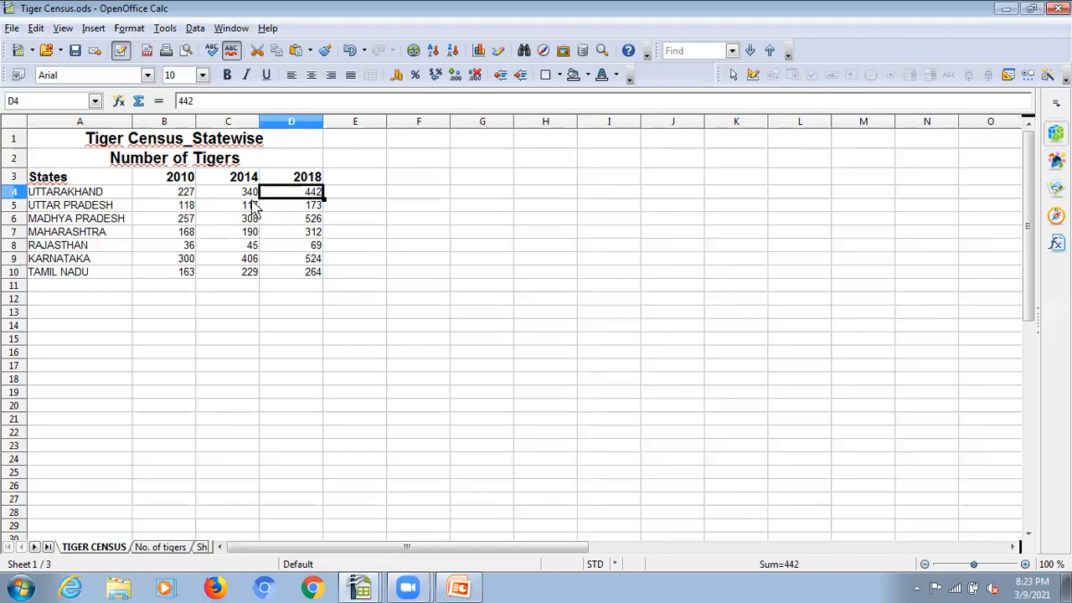
click(360, 197)
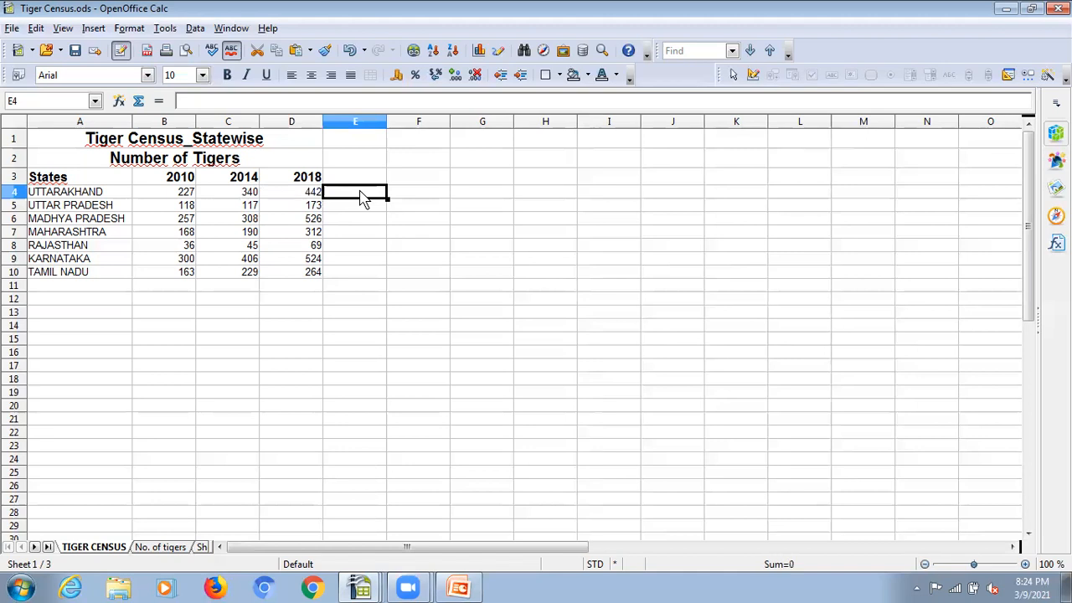
Step: In cell B3 of the No. of tigers sheet, sum Uttarakhand's counts with =sum('TIGER CENSUS'.B4:D4), picking the range from the TIGER CENSUS sheet
click(168, 548)
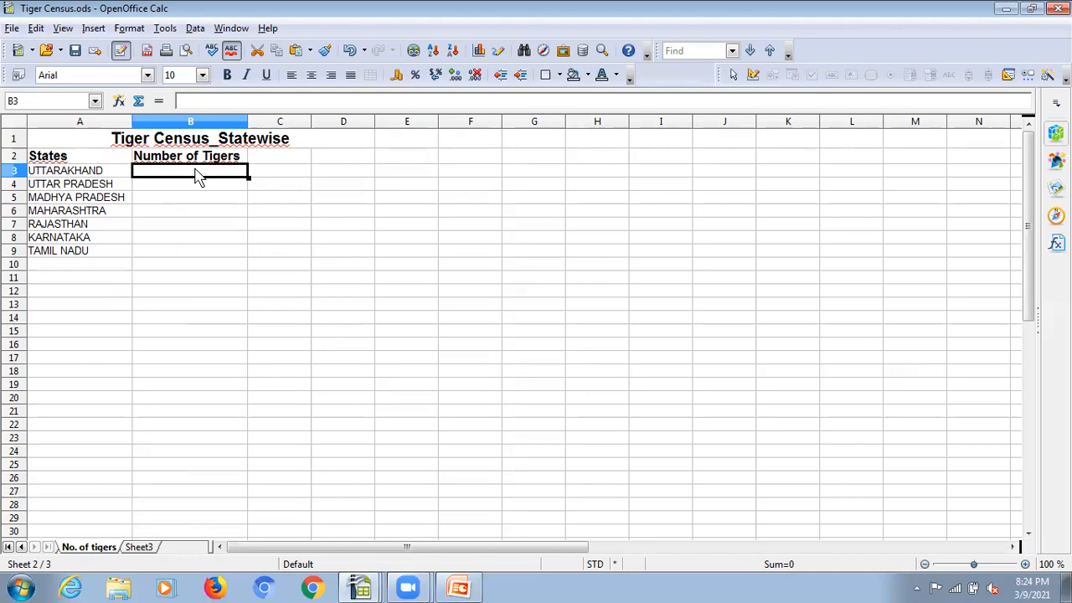
text(=)
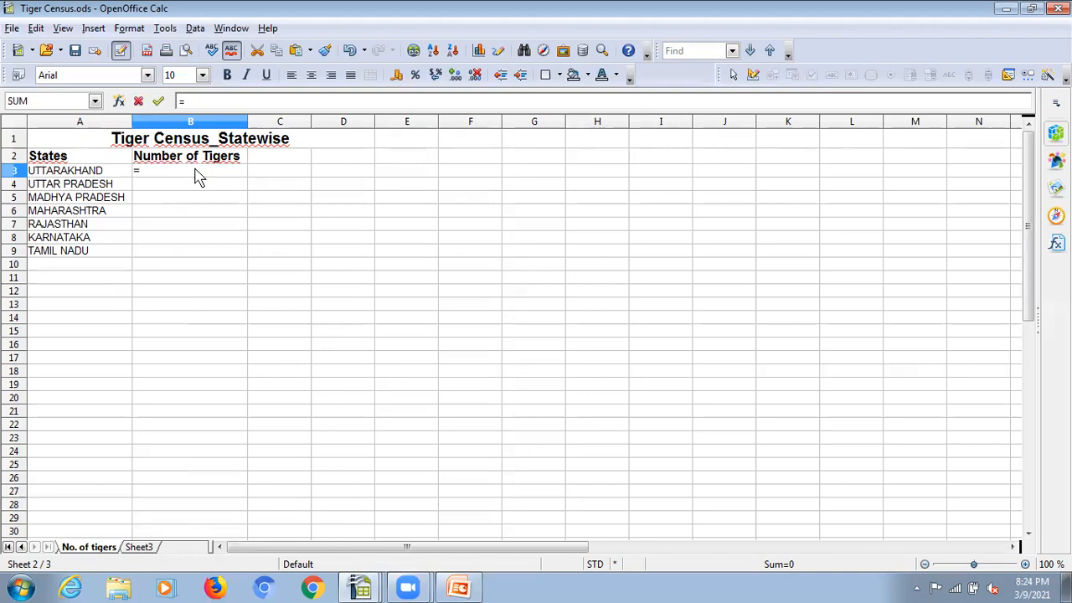
text(sum)
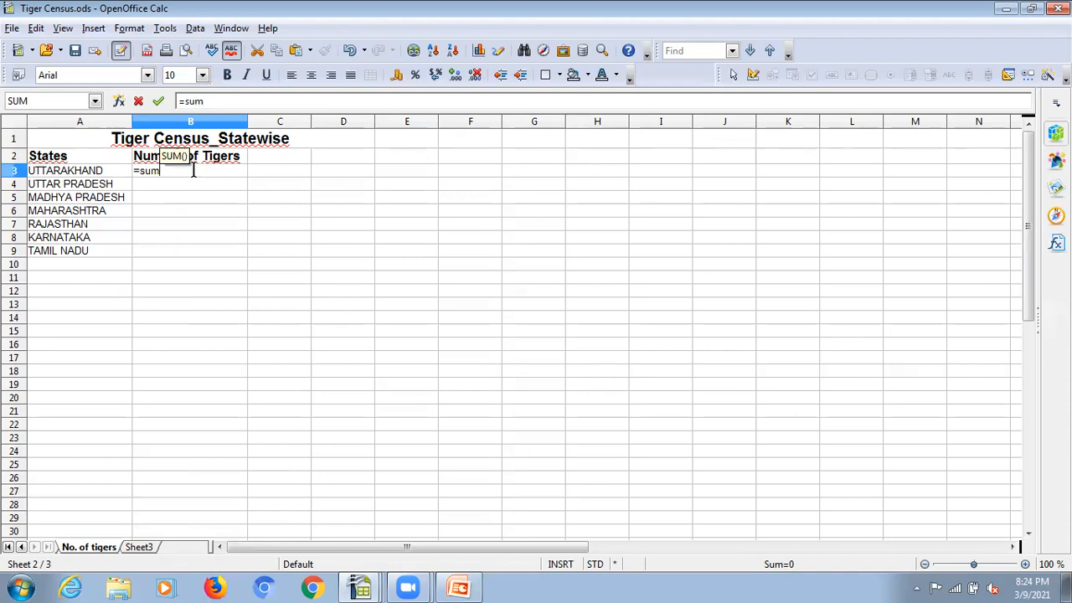
text(()
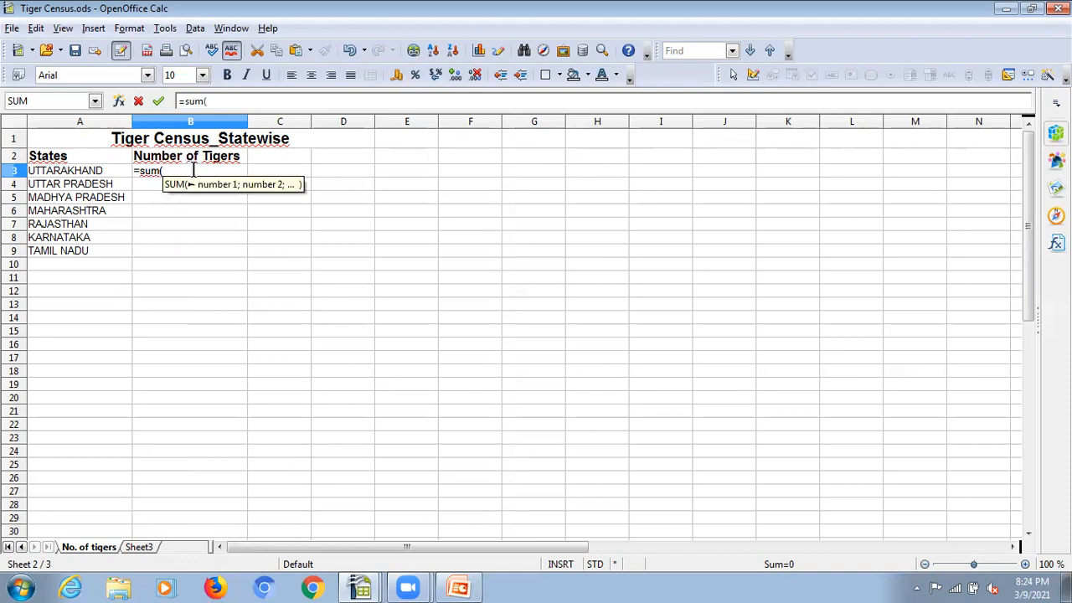
click(21, 547)
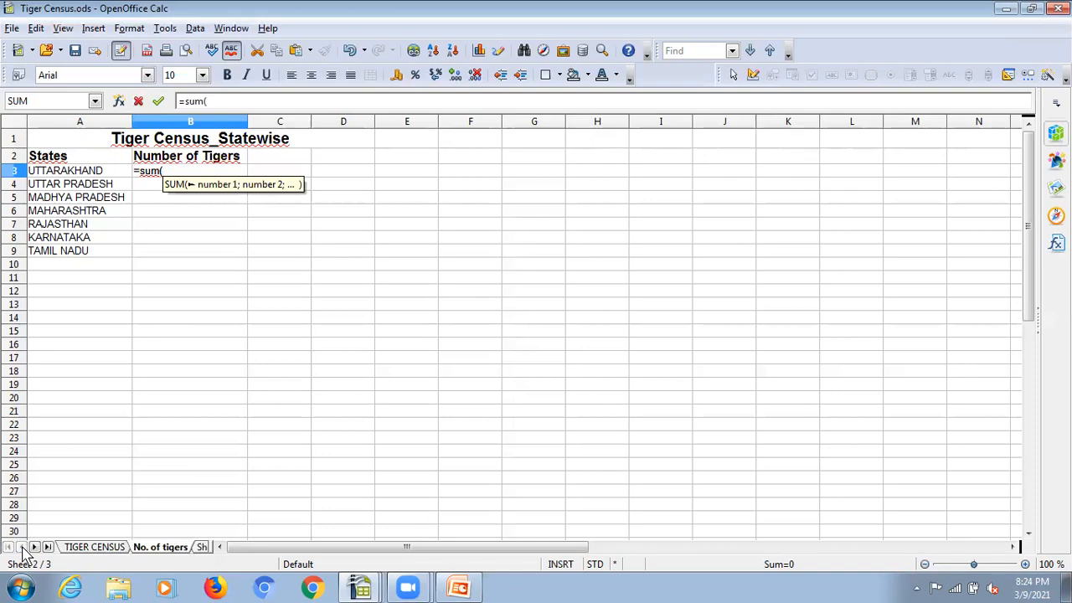
click(98, 547)
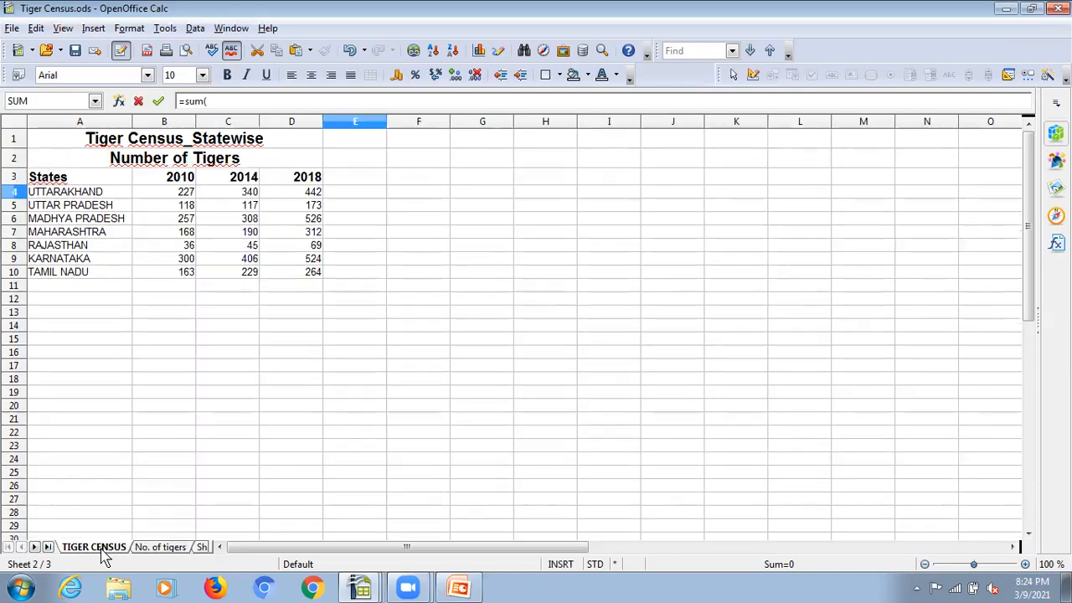
click(155, 198)
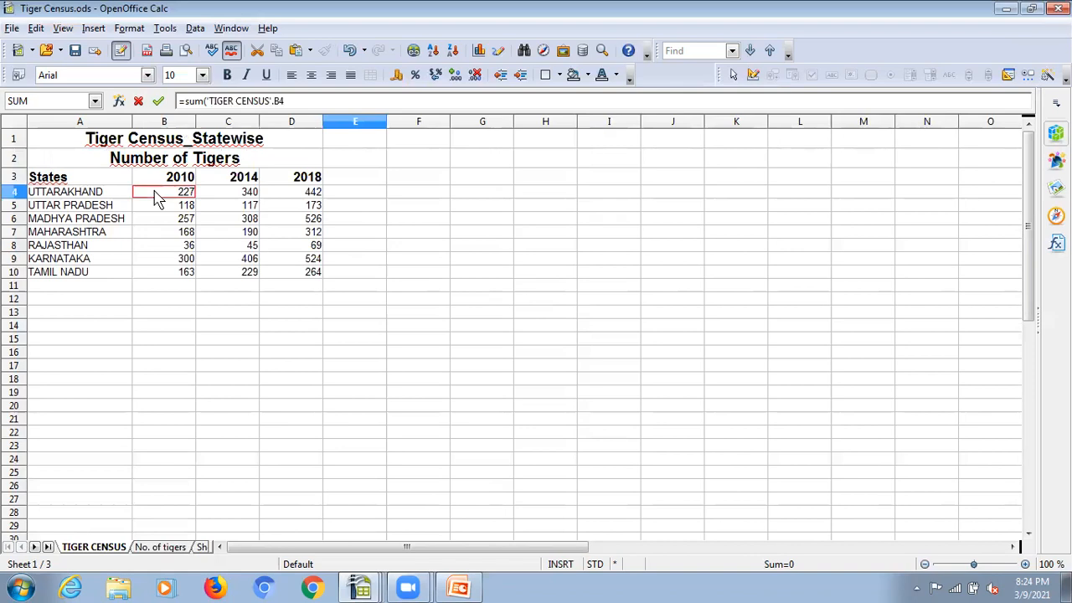
key(shift+Right)
key(shift+Right)
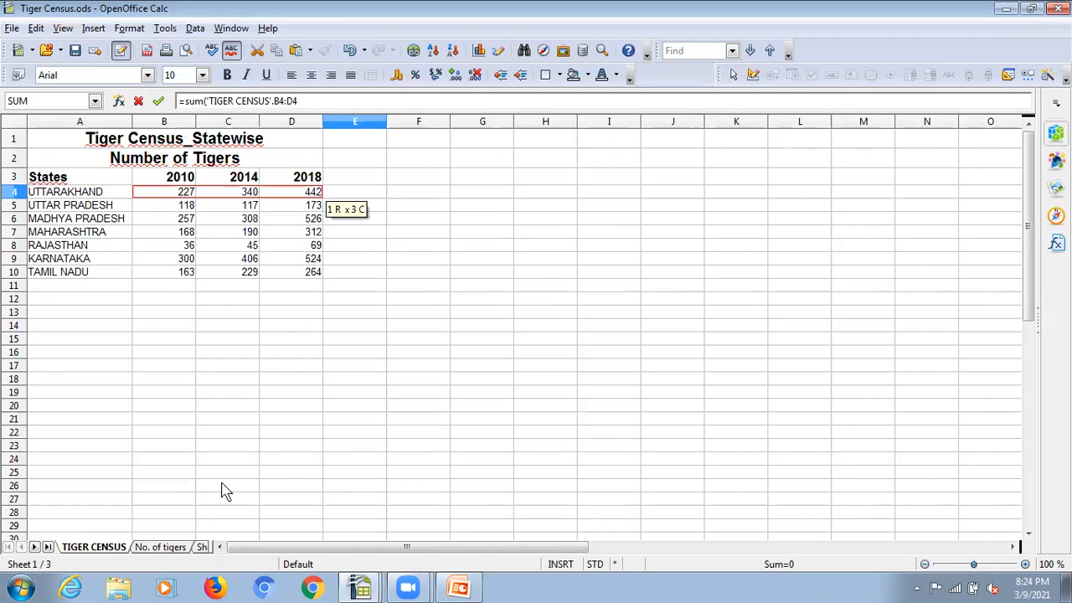
click(163, 549)
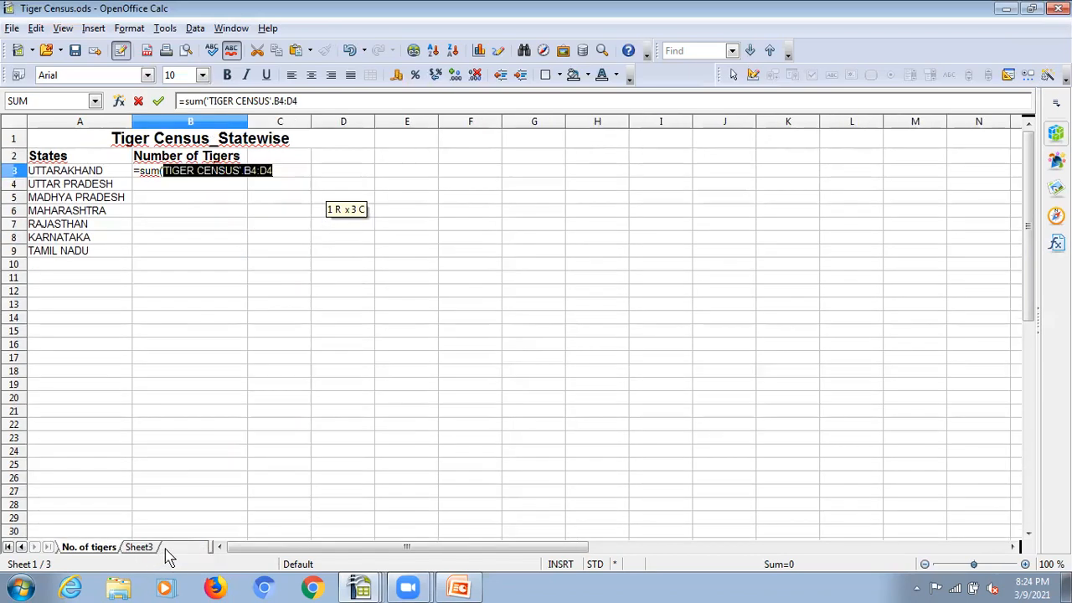
click(283, 171)
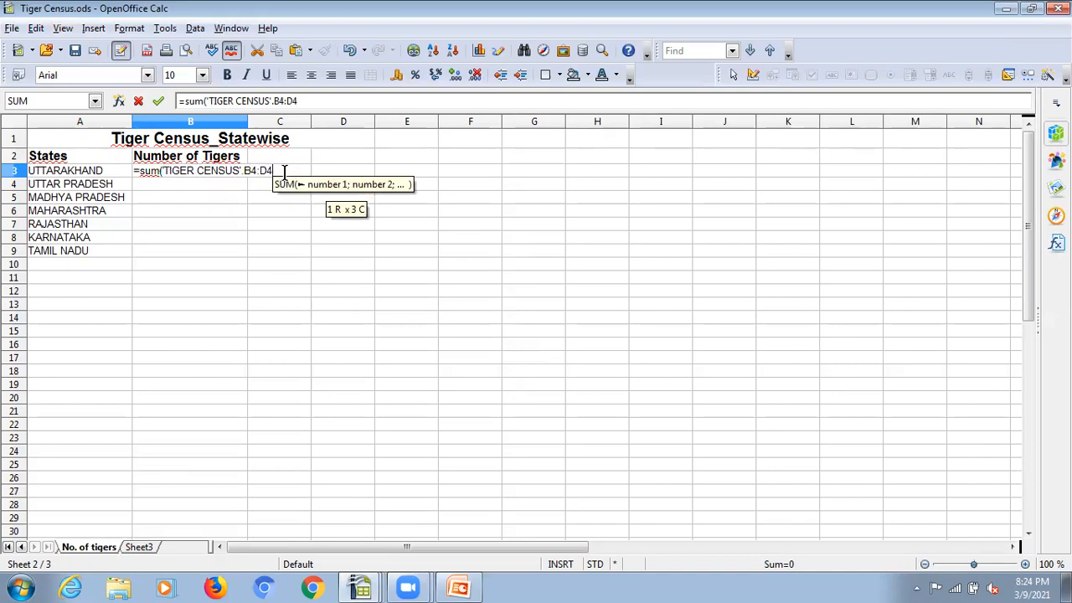
text())
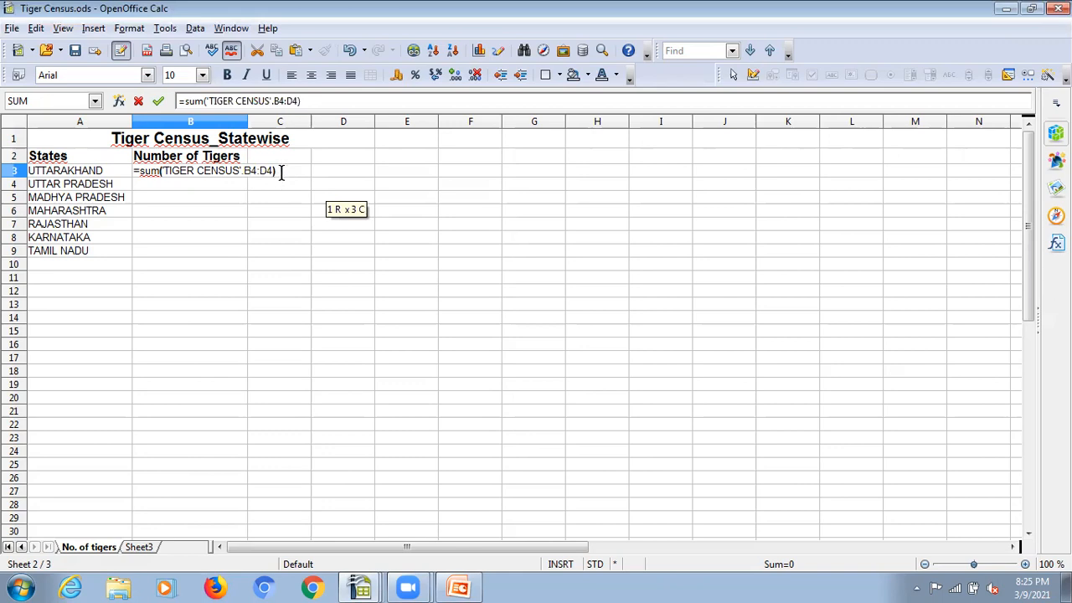
key(Return)
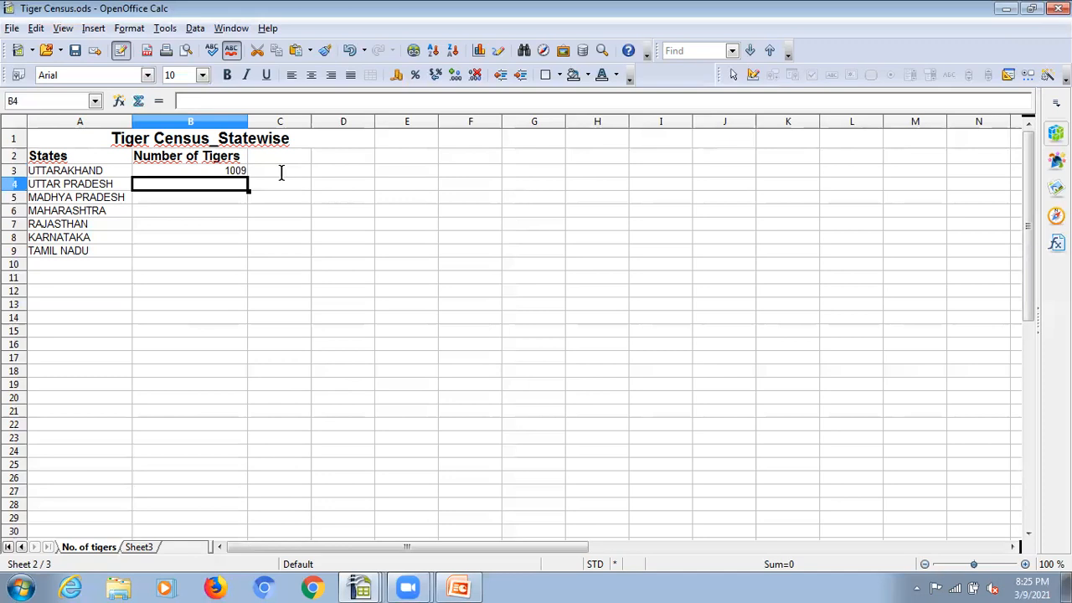
Step: Fill the SUM formula from cell B3 down through B9 for the remaining states
click(226, 177)
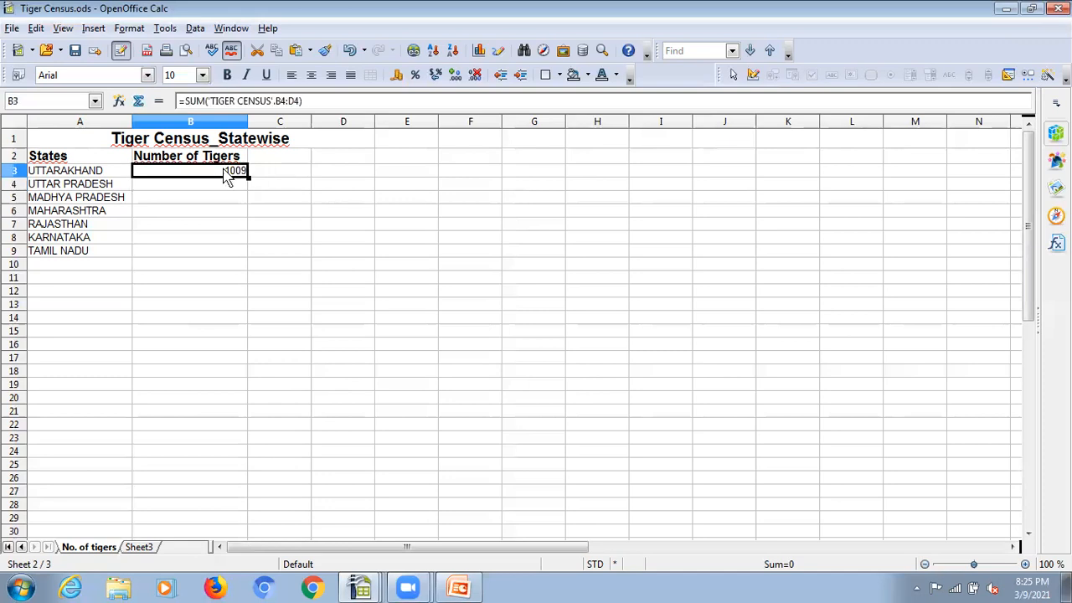
drag(248, 176, 247, 258)
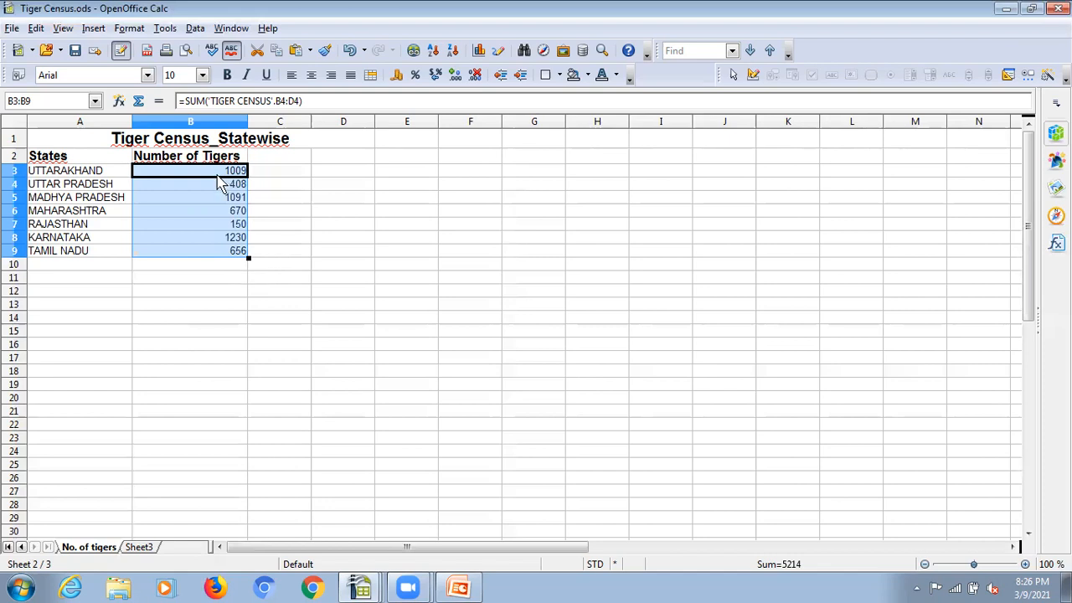
Step: Undo the fill of the state totals and delete all contents of cell B3
key(ctrl+z)
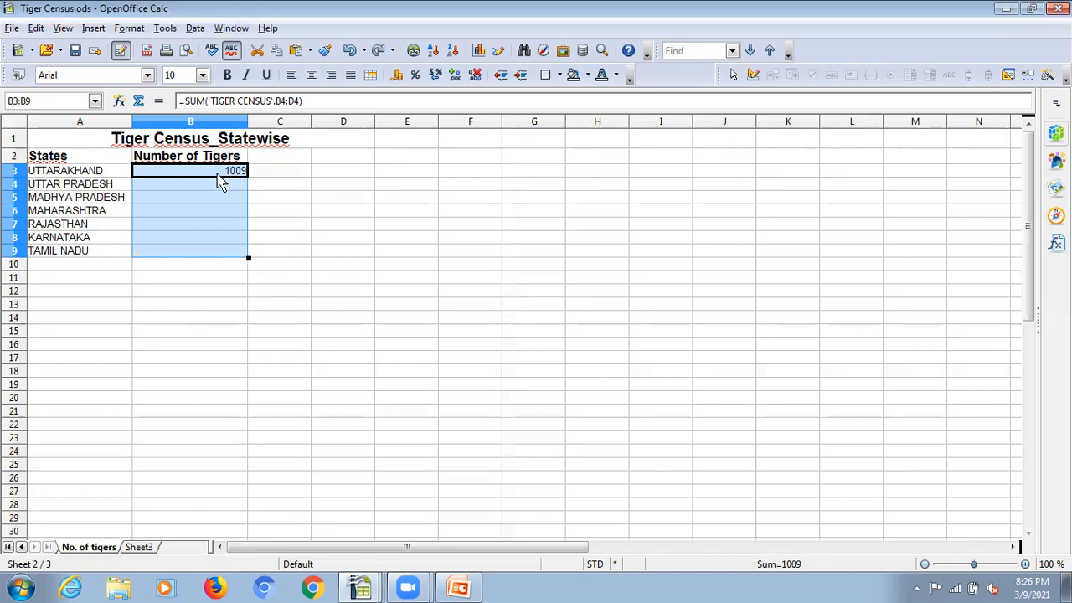
click(217, 175)
key(BackSpace)
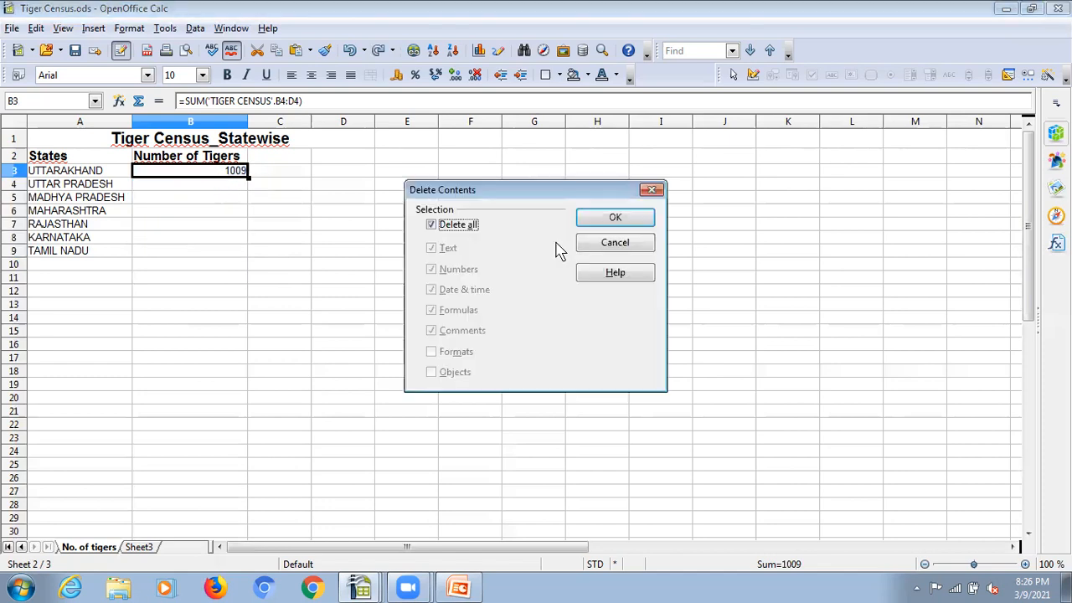
click(598, 228)
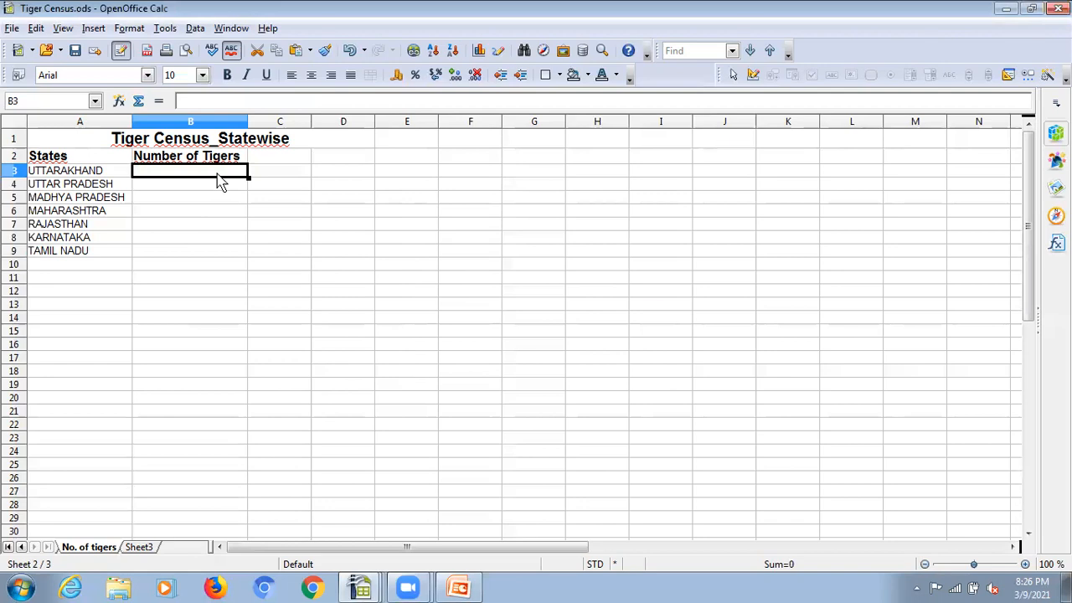
Step: Enter the formula =sum('Tiger Census'.B4:D4) in cell B3, writing out the sheet reference by hand, and reselect the cell
text(=su)
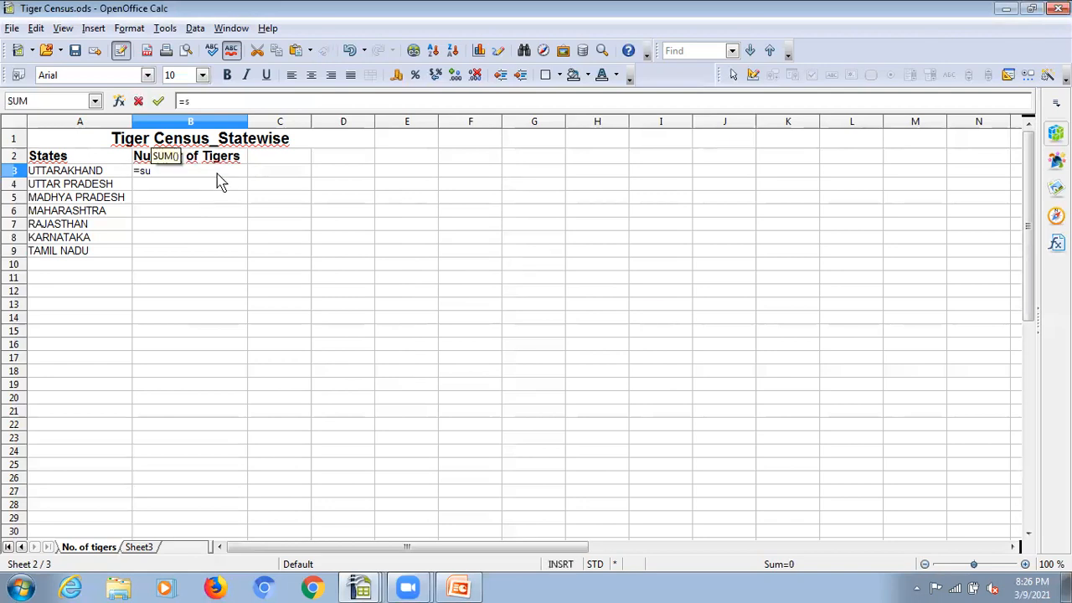
text(m()
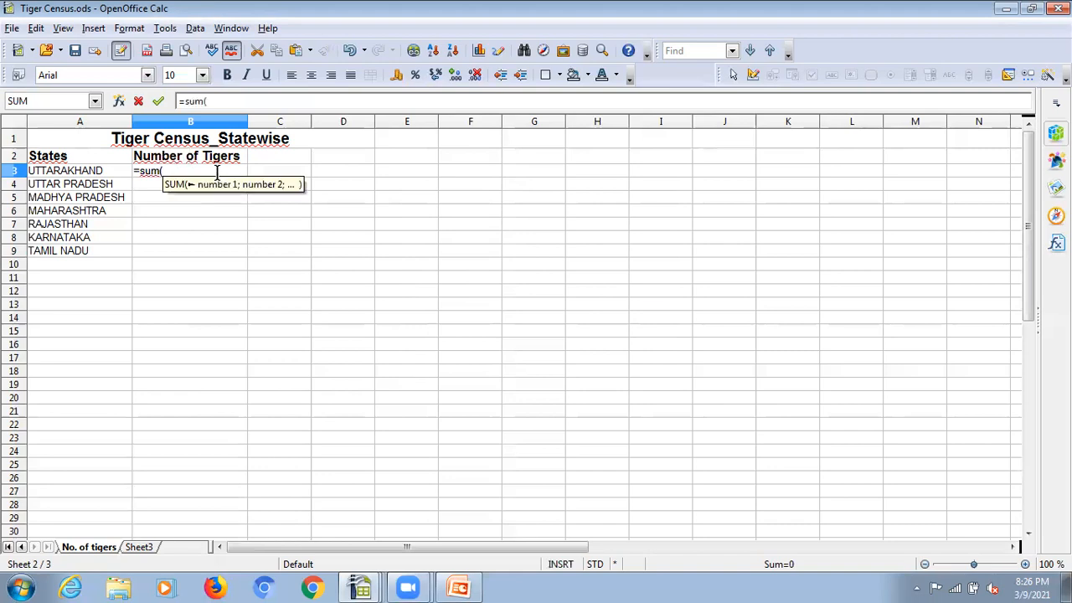
text('Tig)
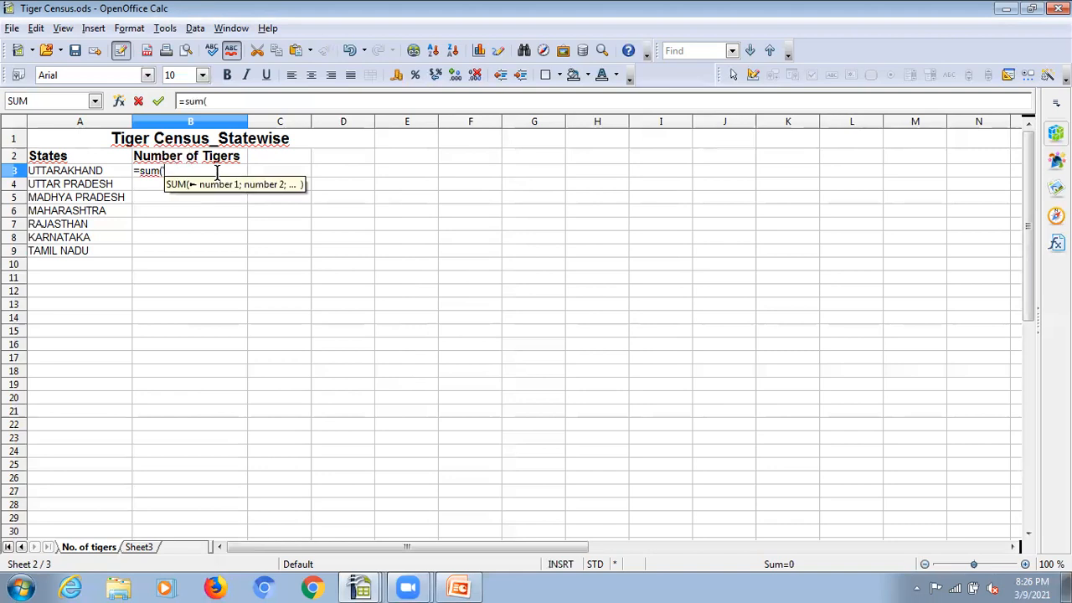
text(er)
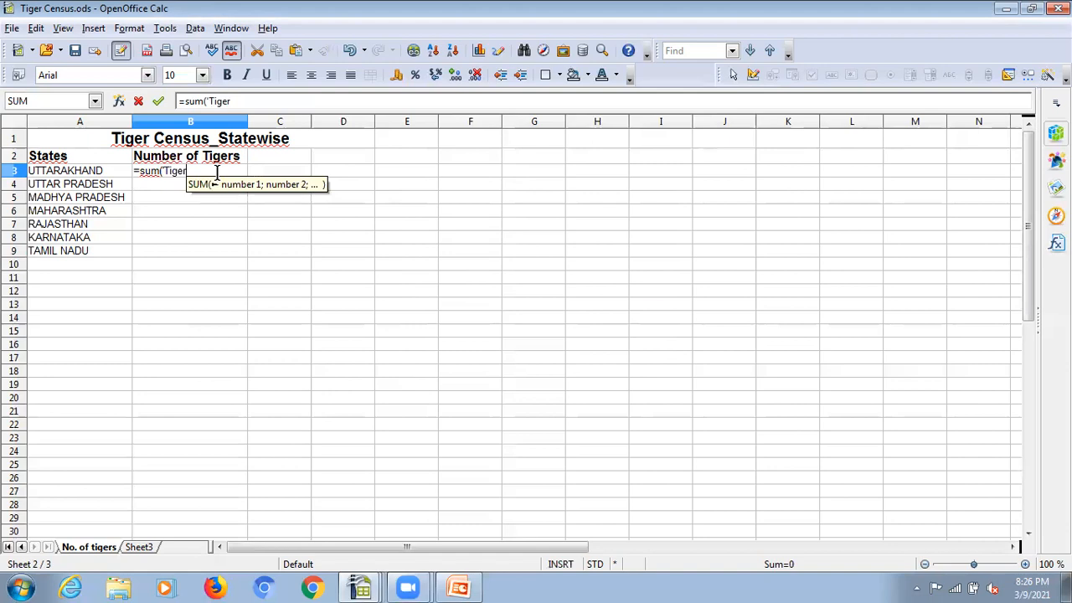
text( Cen)
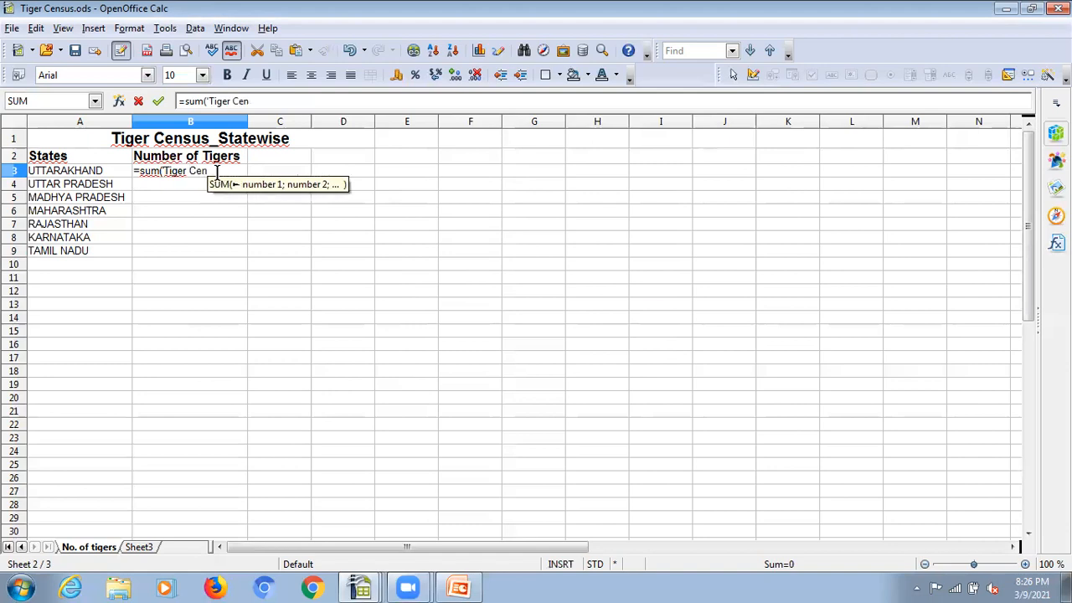
text(sus)
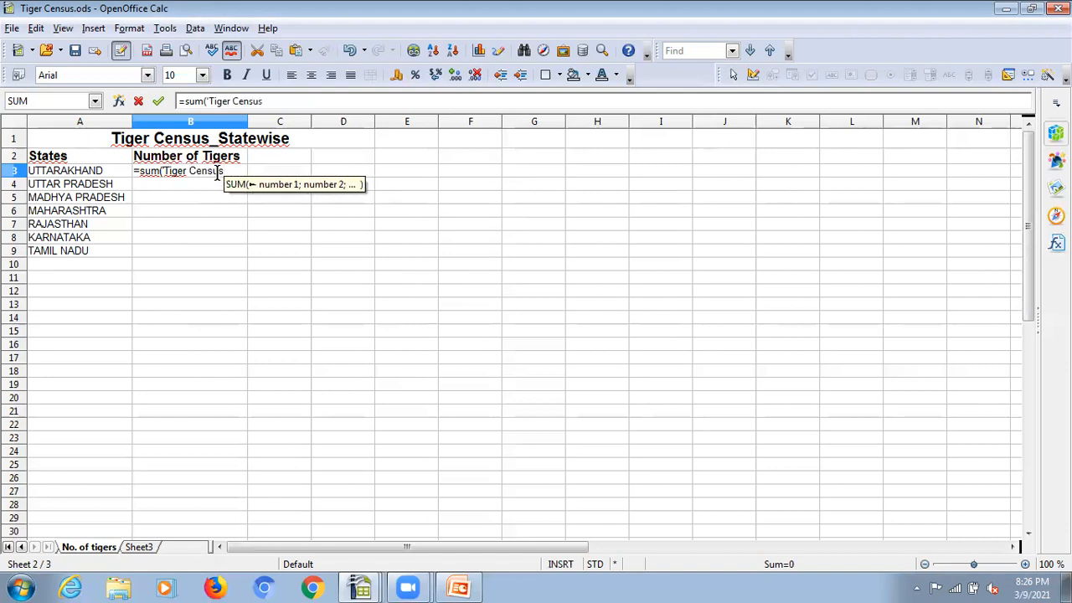
text('.)
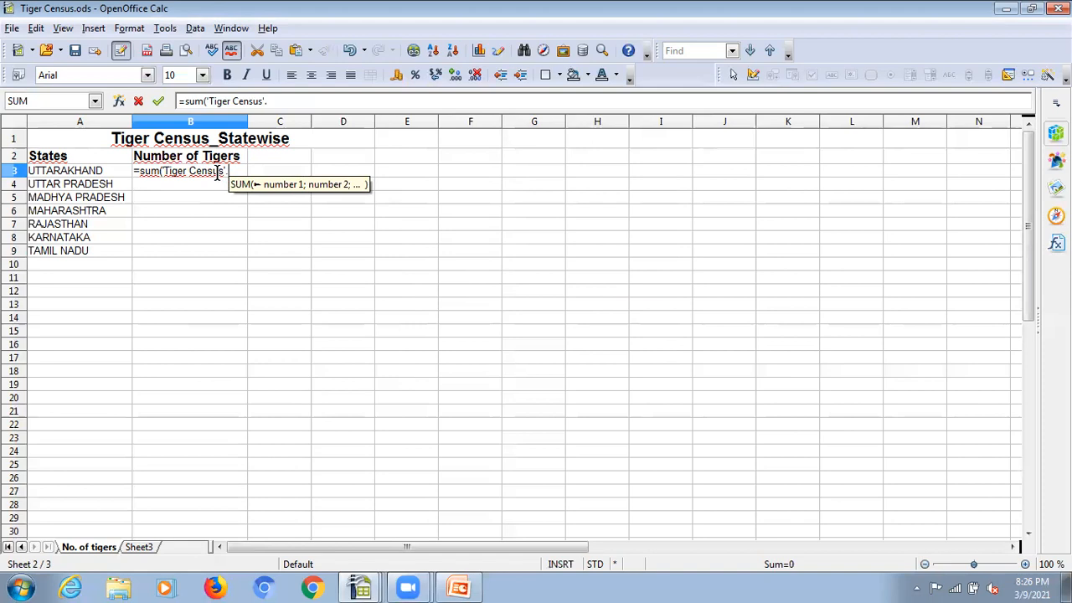
text(B)
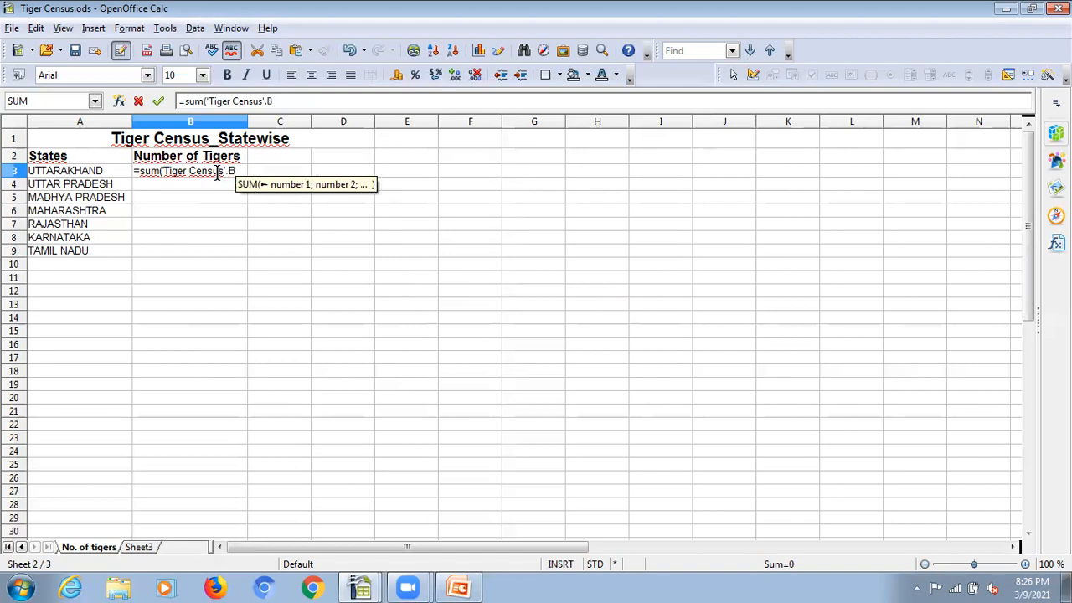
click(21, 546)
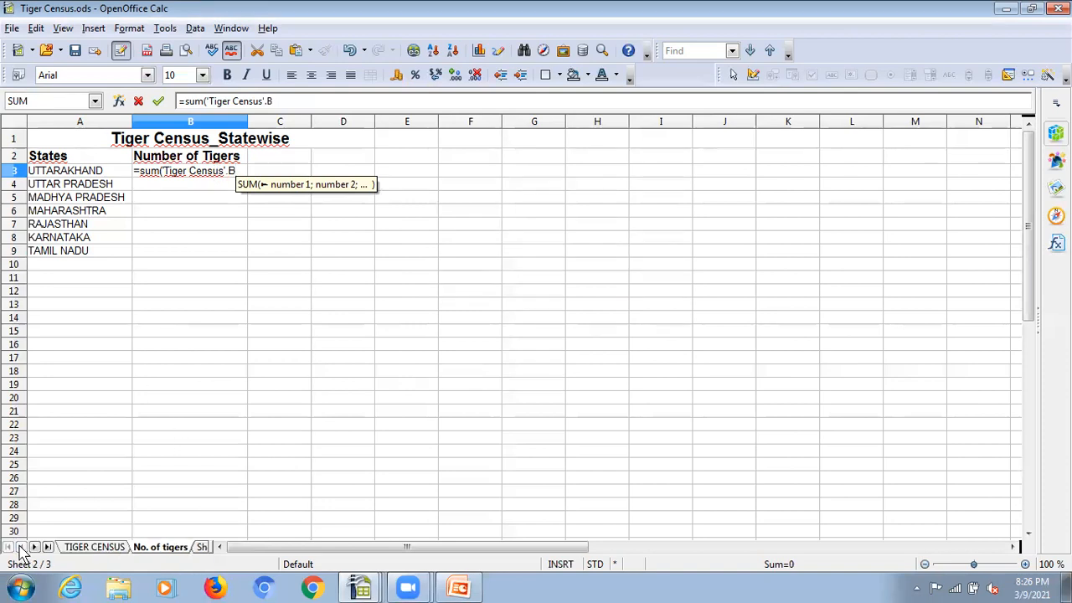
click(91, 548)
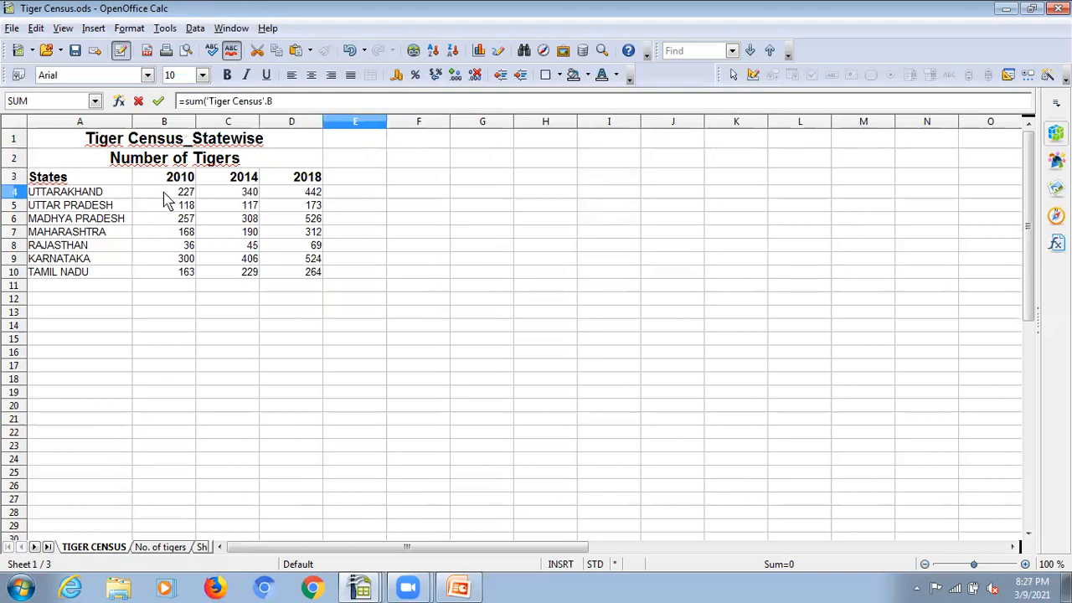
click(159, 547)
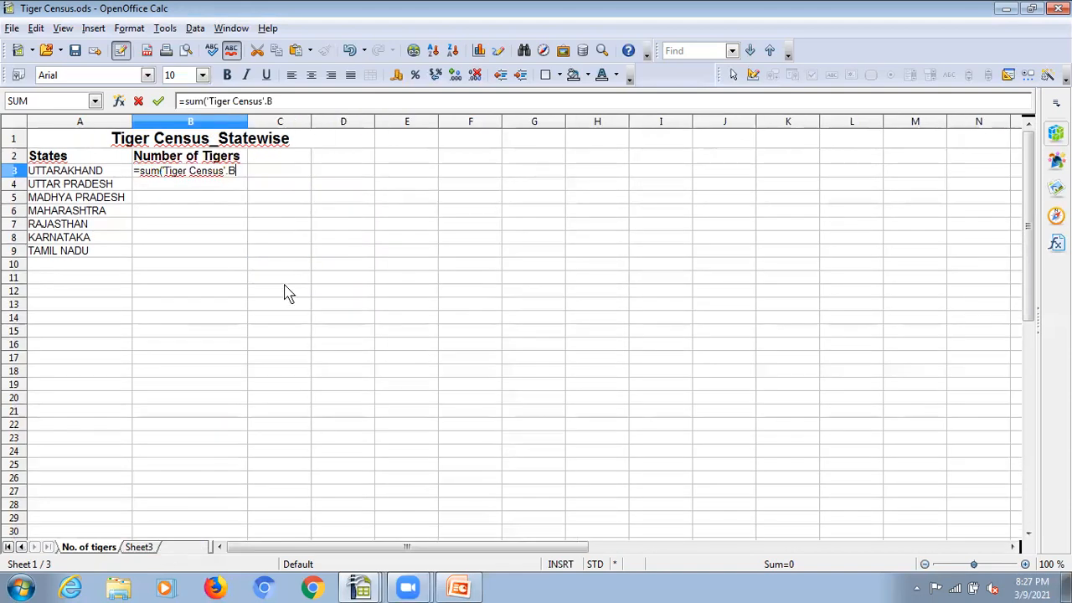
text(4)
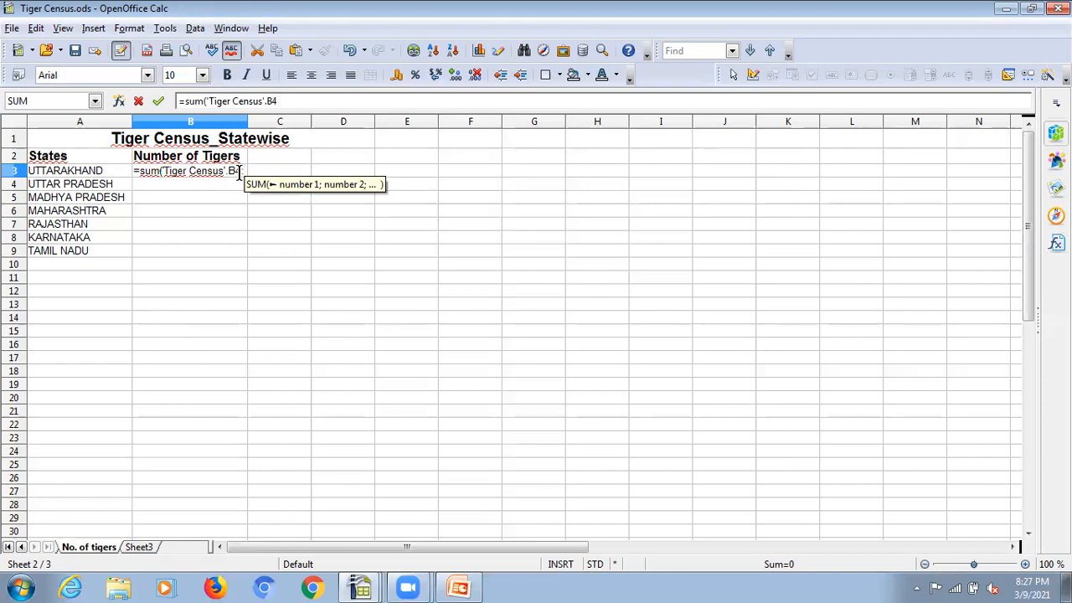
text(:D4)
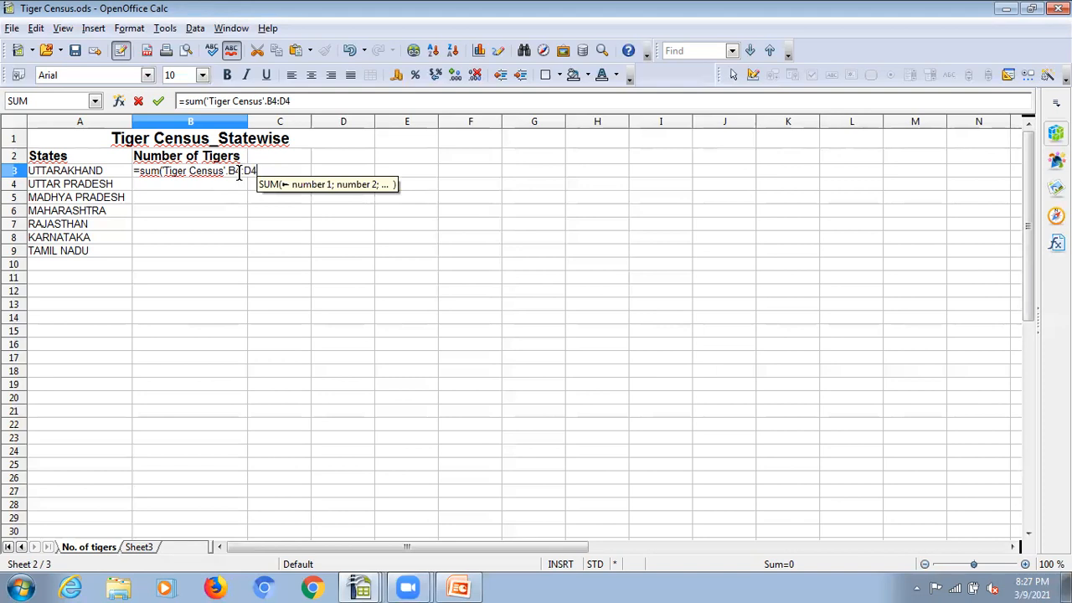
text())
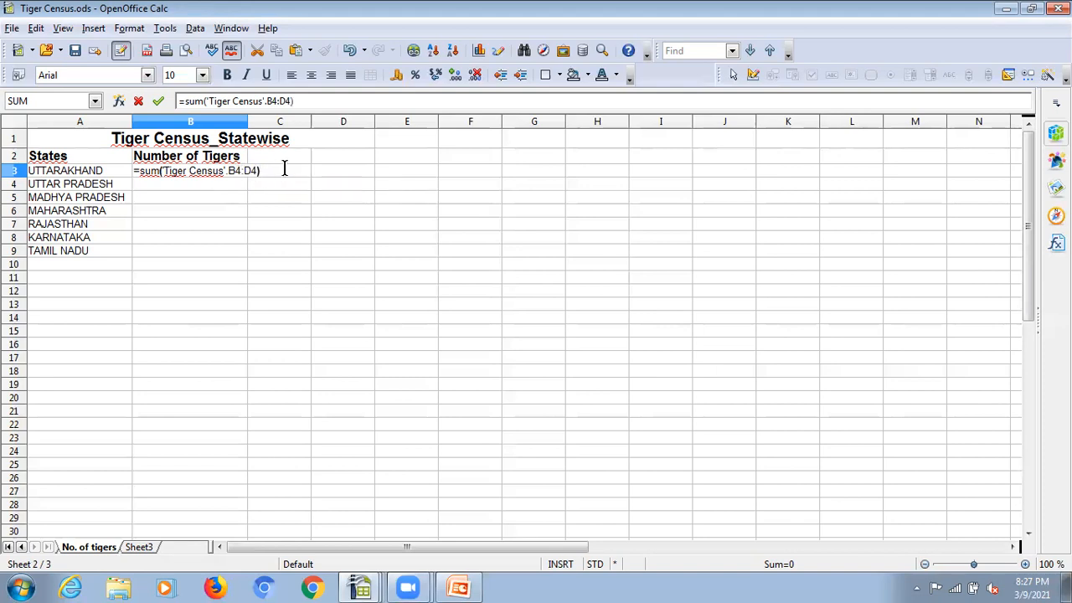
key(Return)
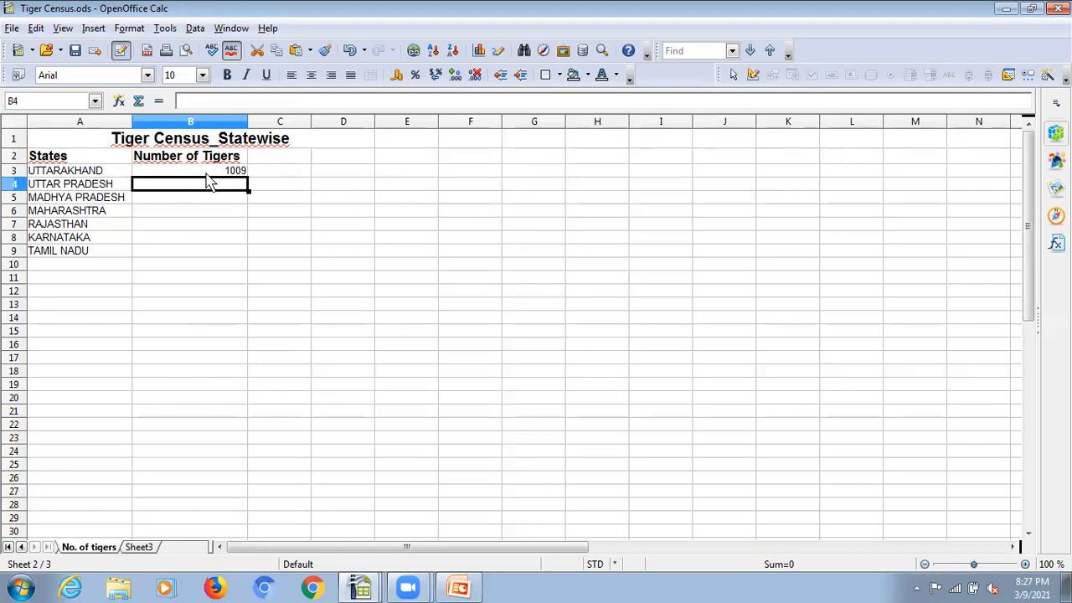
key(Up)
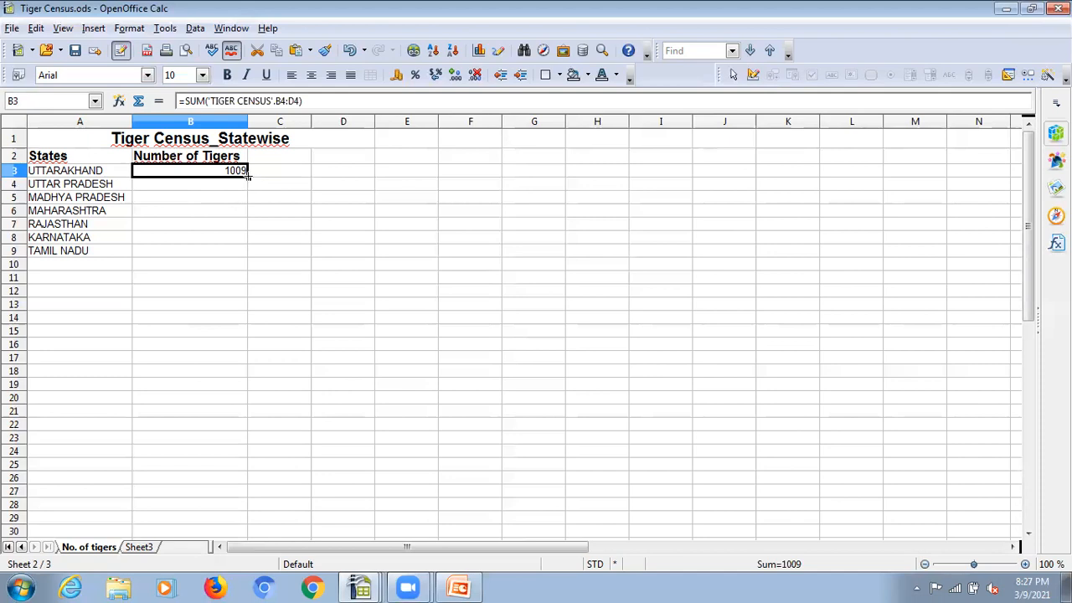
Step: Fill the SUM formula from cell B3 down through B9, and close Tiger Census.ods with its changes saved
drag(248, 175, 247, 262)
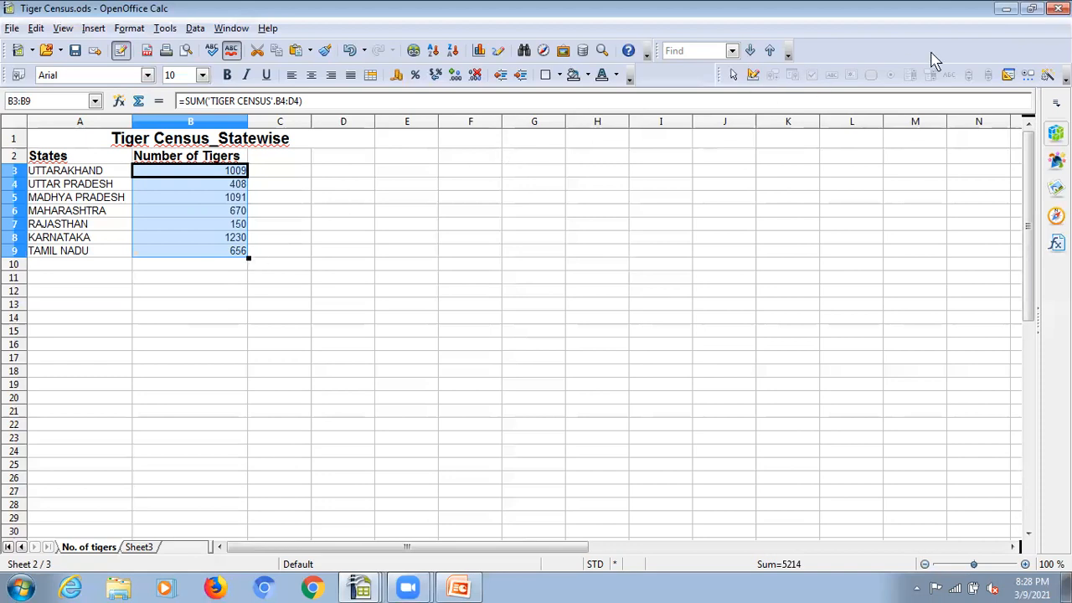
click(1058, 8)
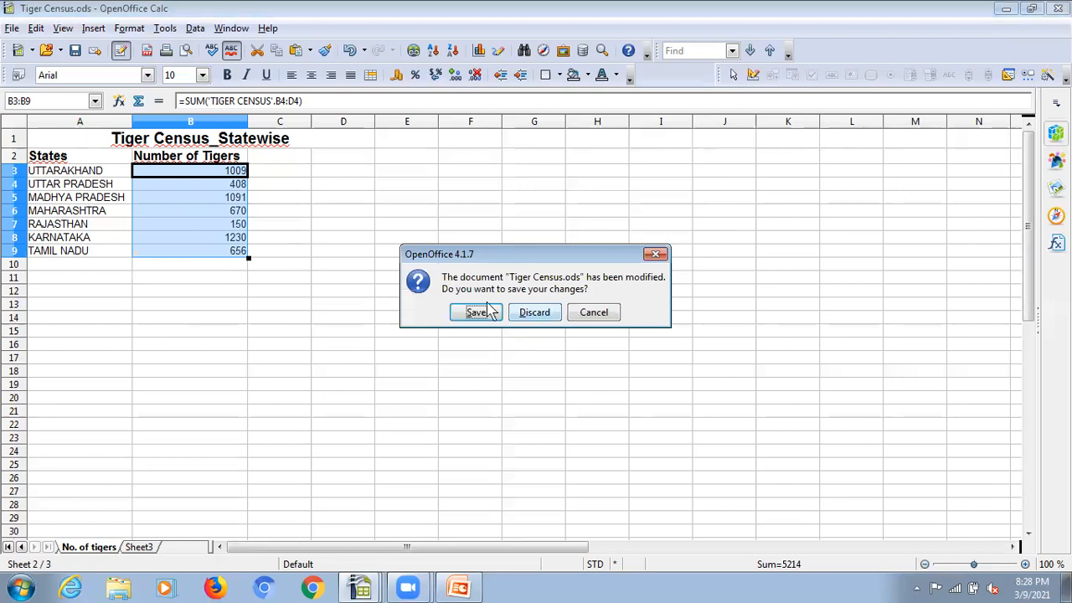
click(475, 315)
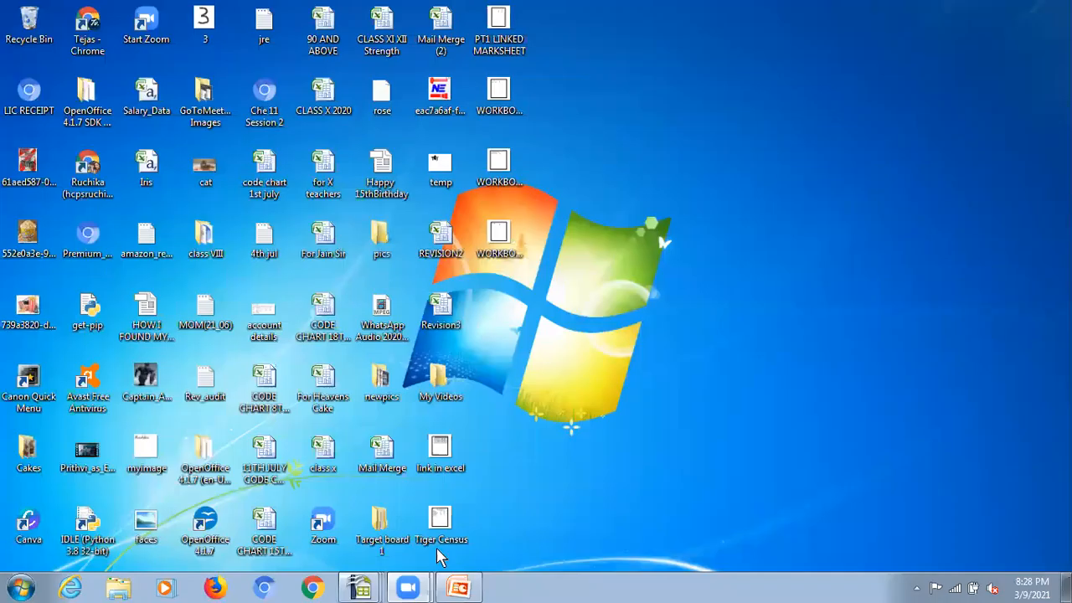
Step: Switch to WORKBOOK2 and compare its Linked data sheet with the YES BANK figures in WORKBOOK1
mouse_move(369, 590)
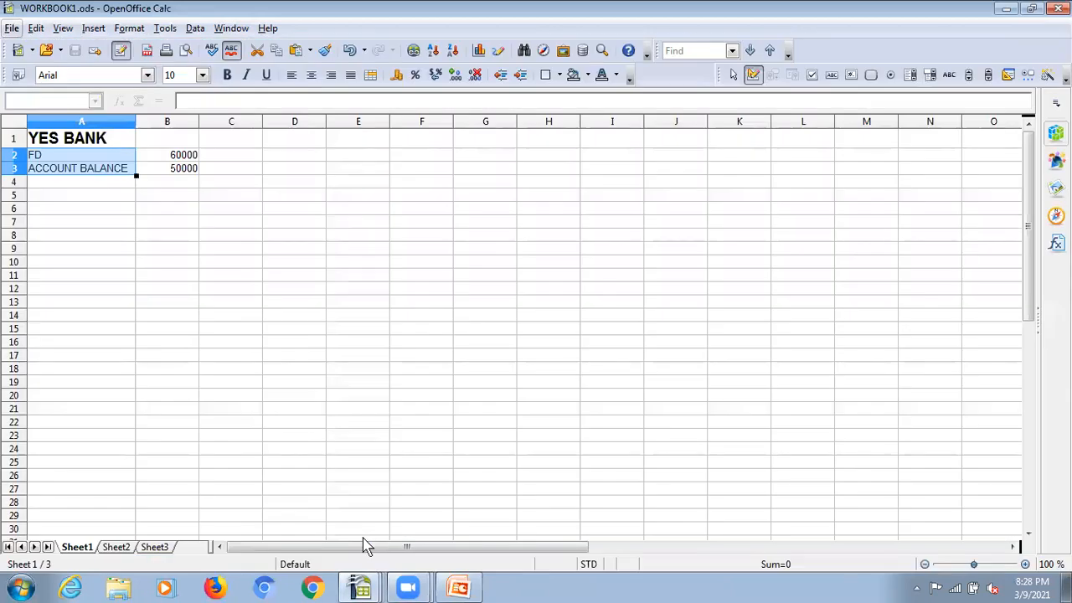
click(362, 587)
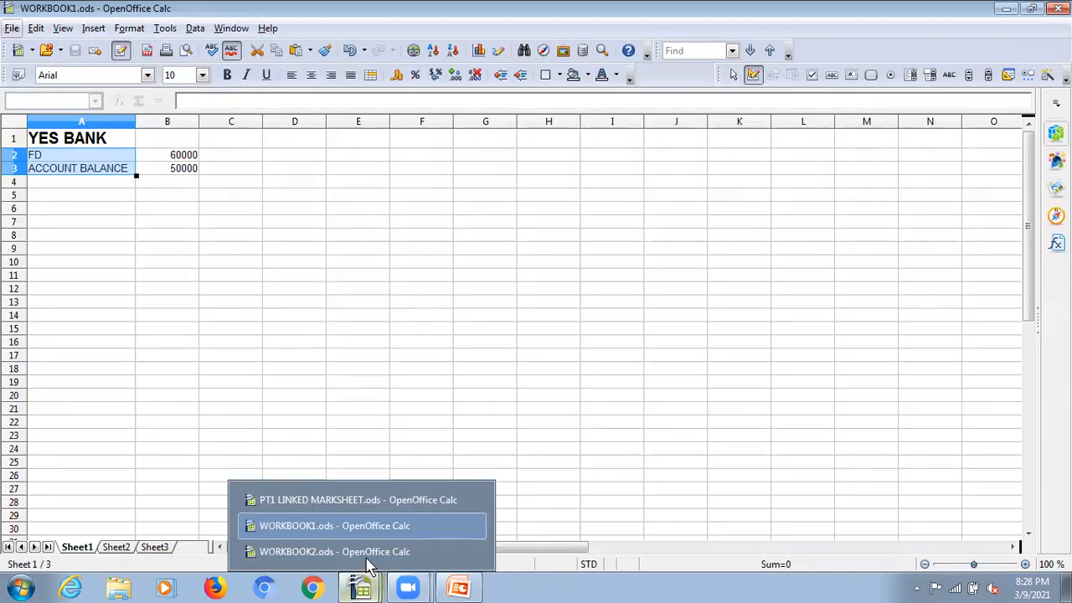
click(368, 557)
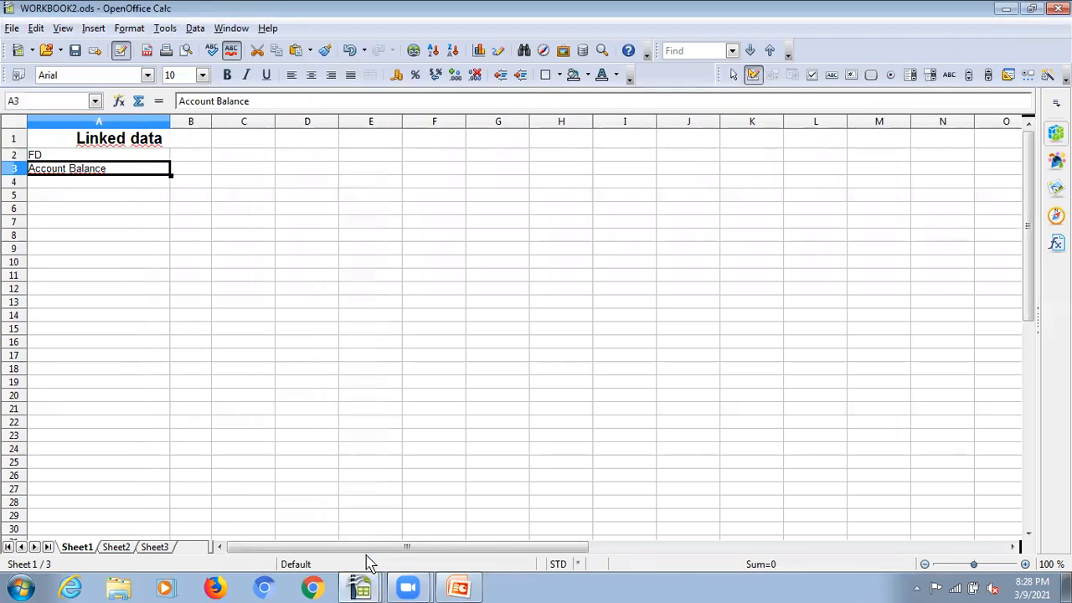
key(alt+Tab)
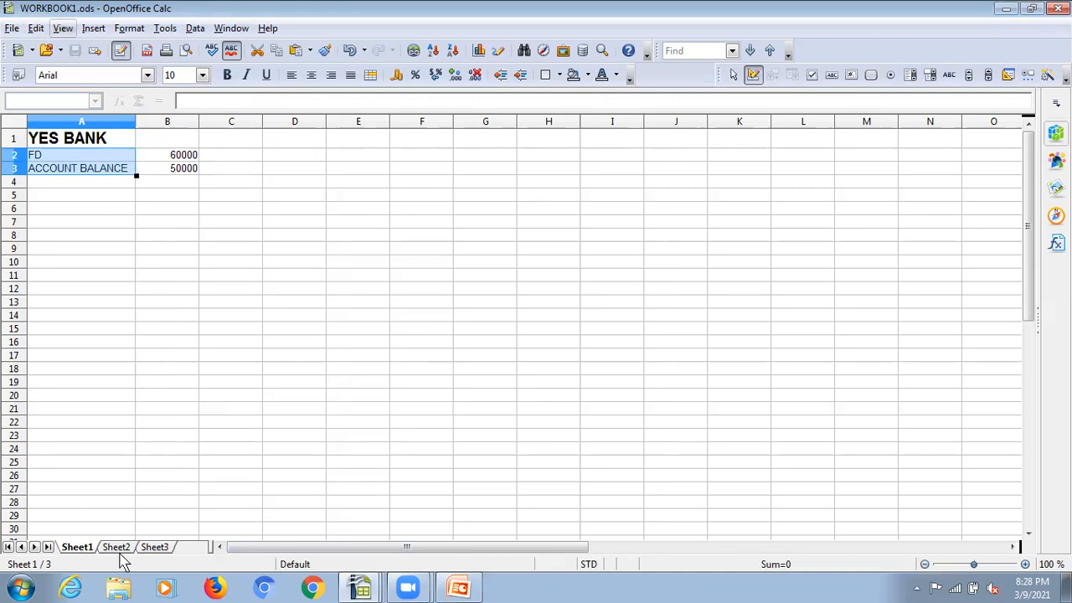
key(alt+Tab)
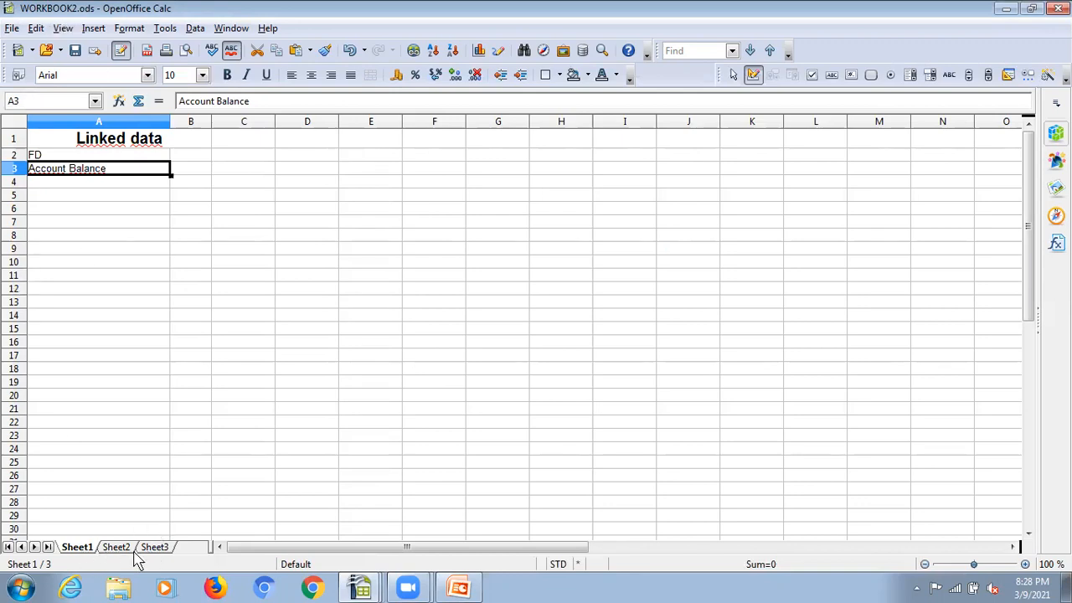
key(alt+Tab)
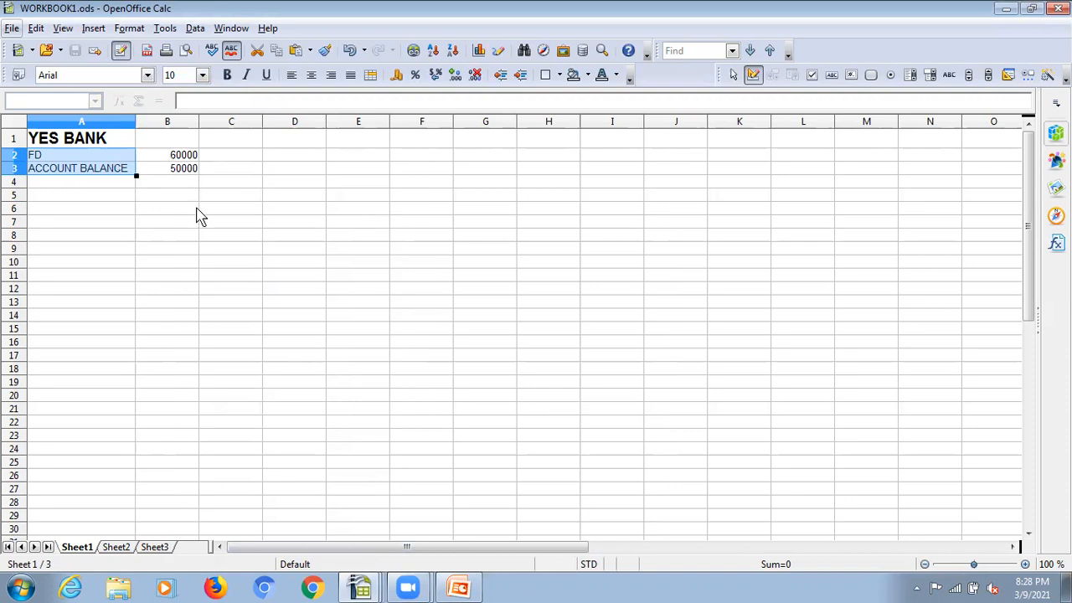
key(alt+Tab)
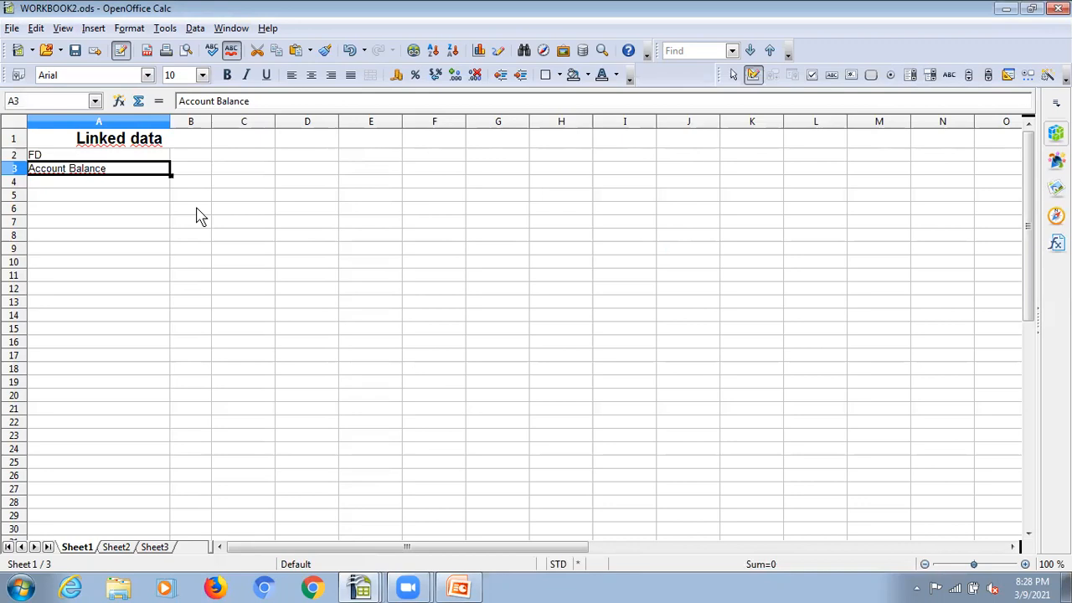
Step: Start a formula in cell B2 of WORKBOOK2 that references the FD amount in cell B2 on Sheet1 of WORKBOOK1
click(190, 158)
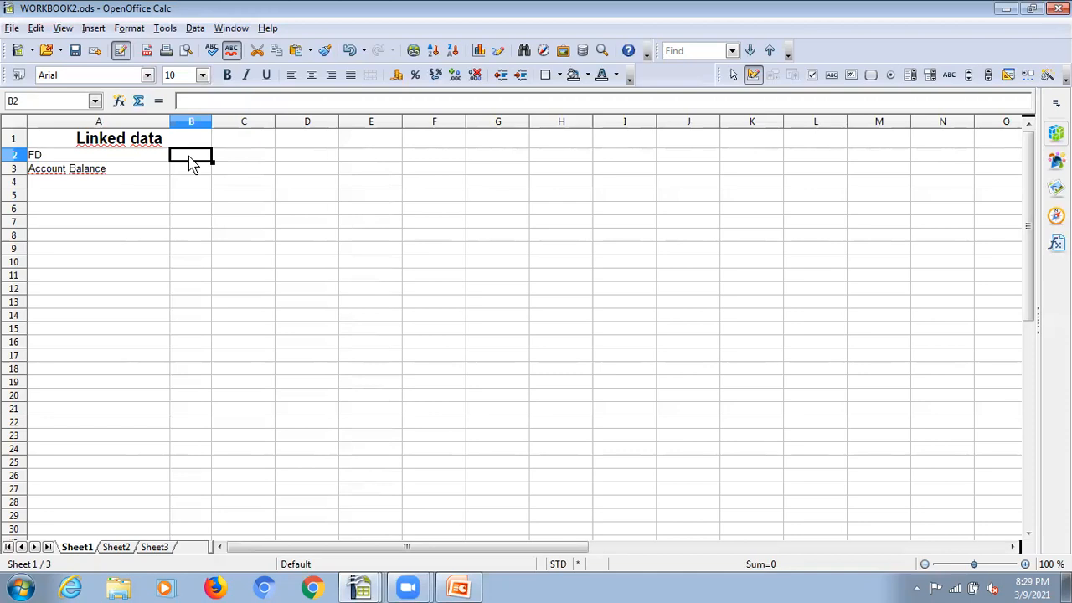
text(=)
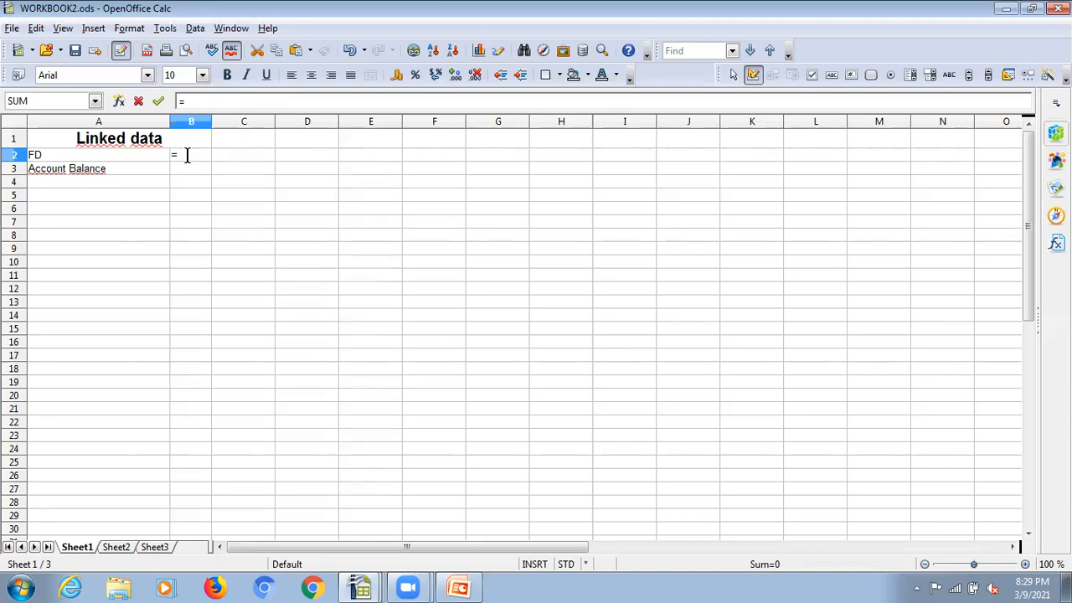
key(alt+Tab)
click(180, 158)
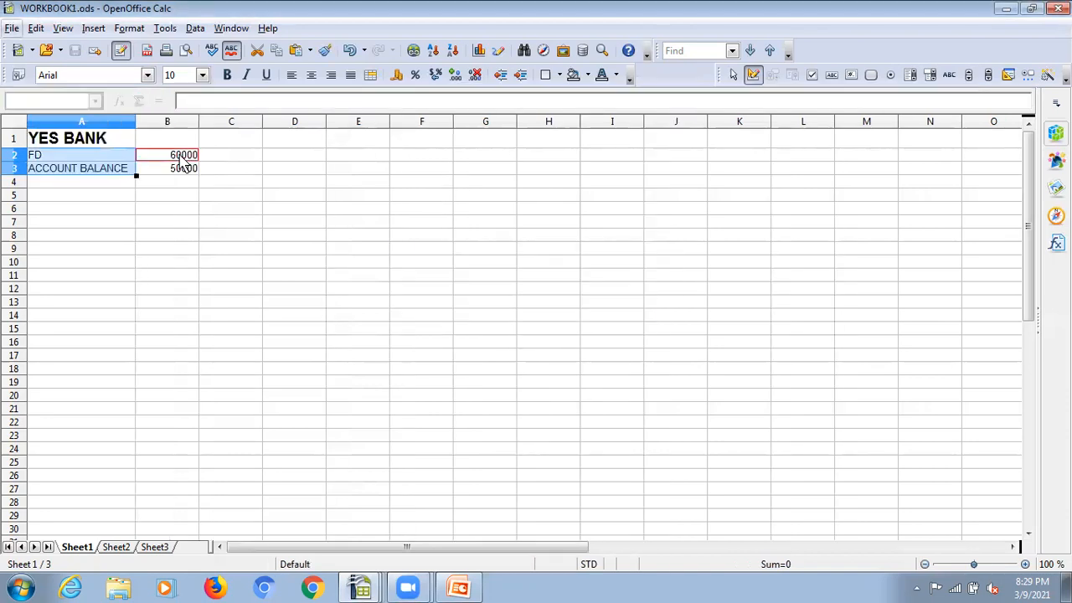
key(alt+Tab)
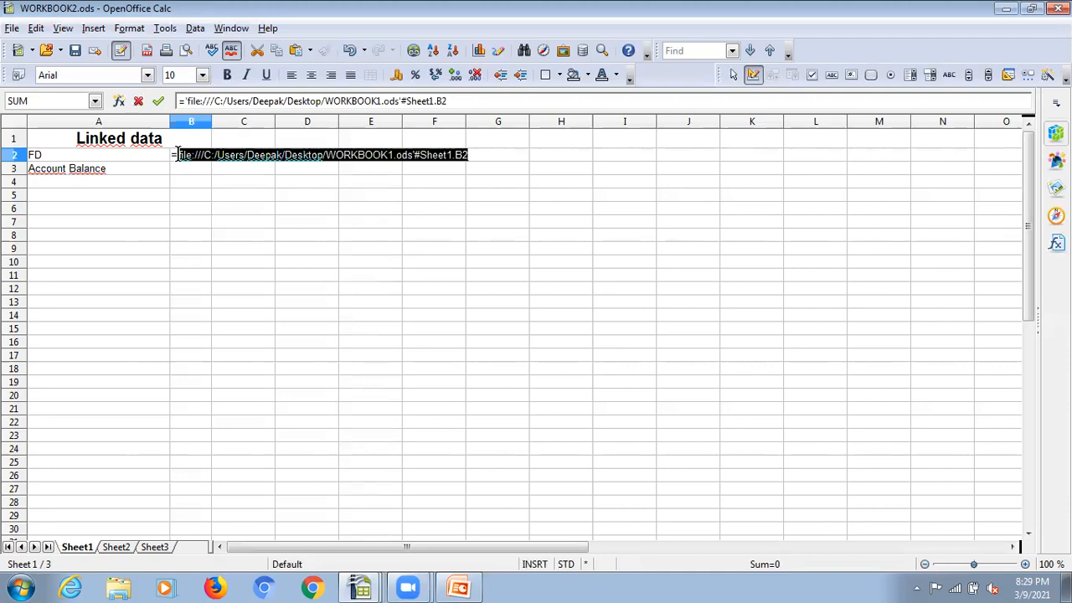
key(Right)
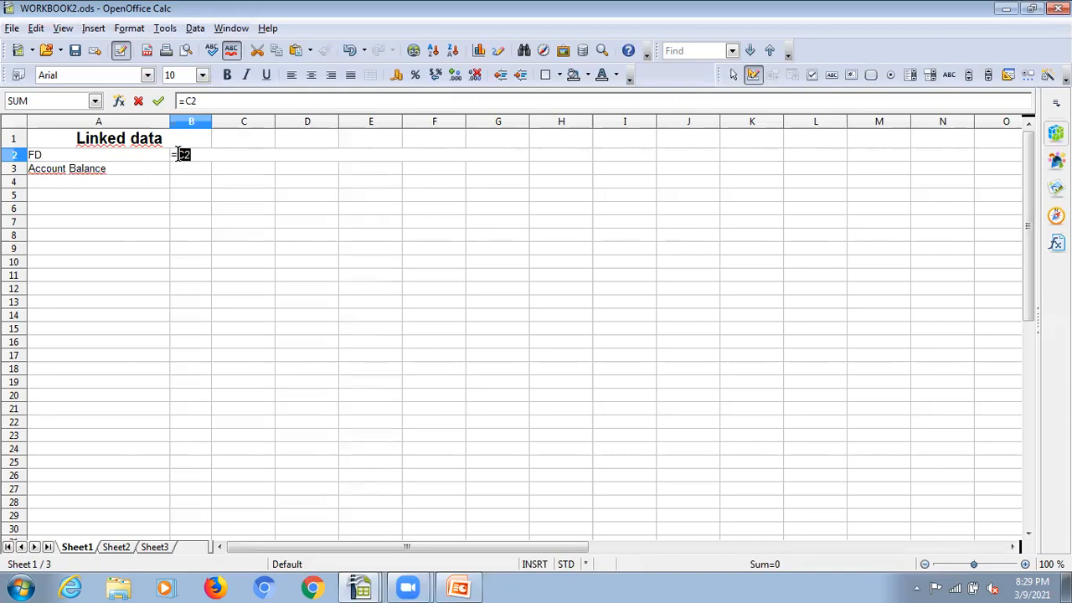
key(alt+Tab)
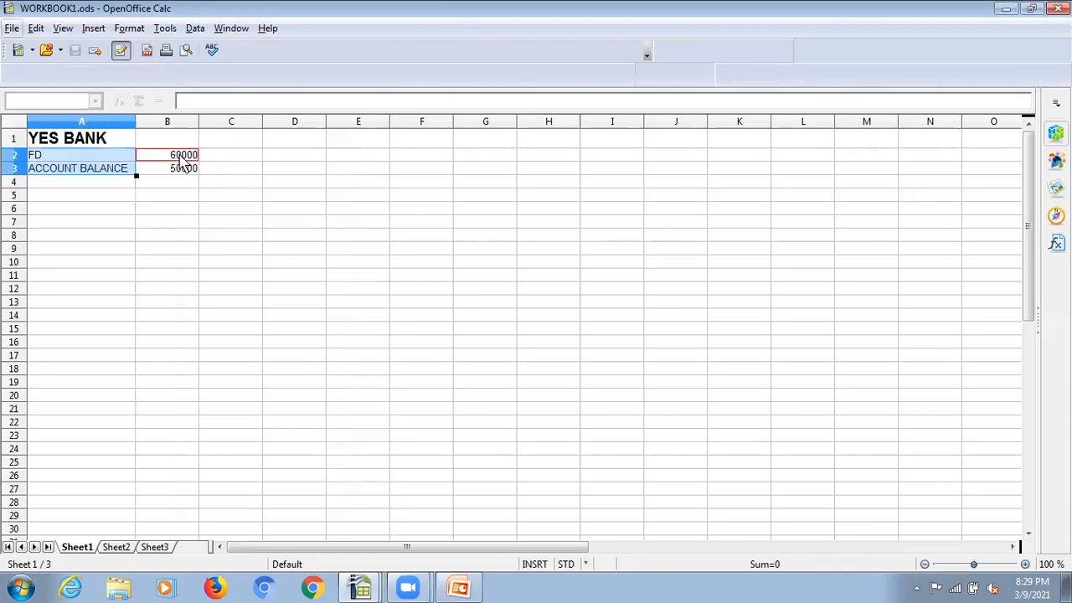
key(alt+Tab)
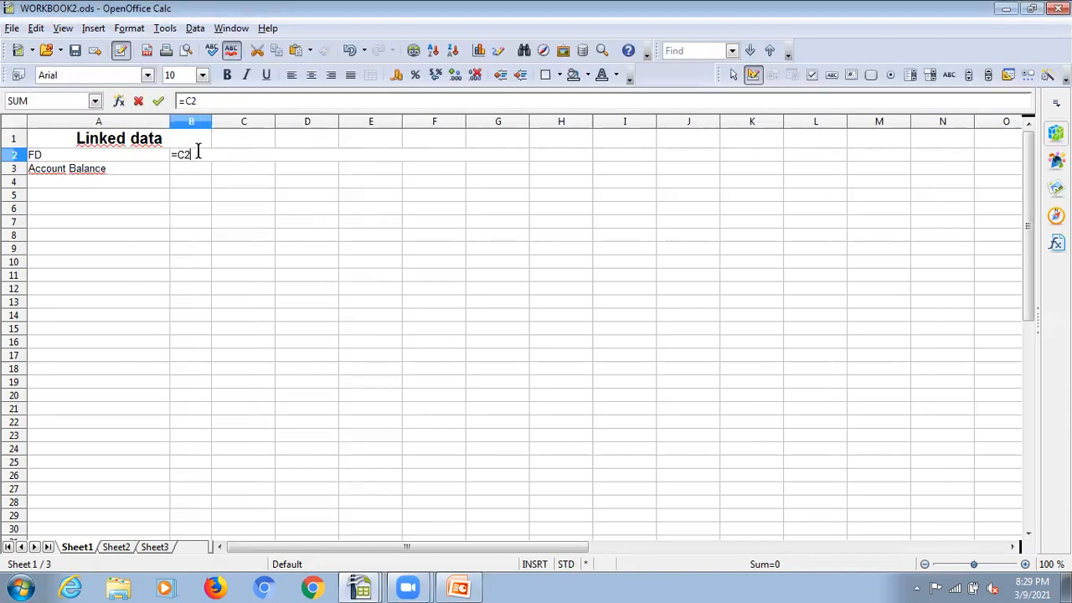
key(BackSpace)
key(BackSpace)
key(alt+Tab)
click(197, 155)
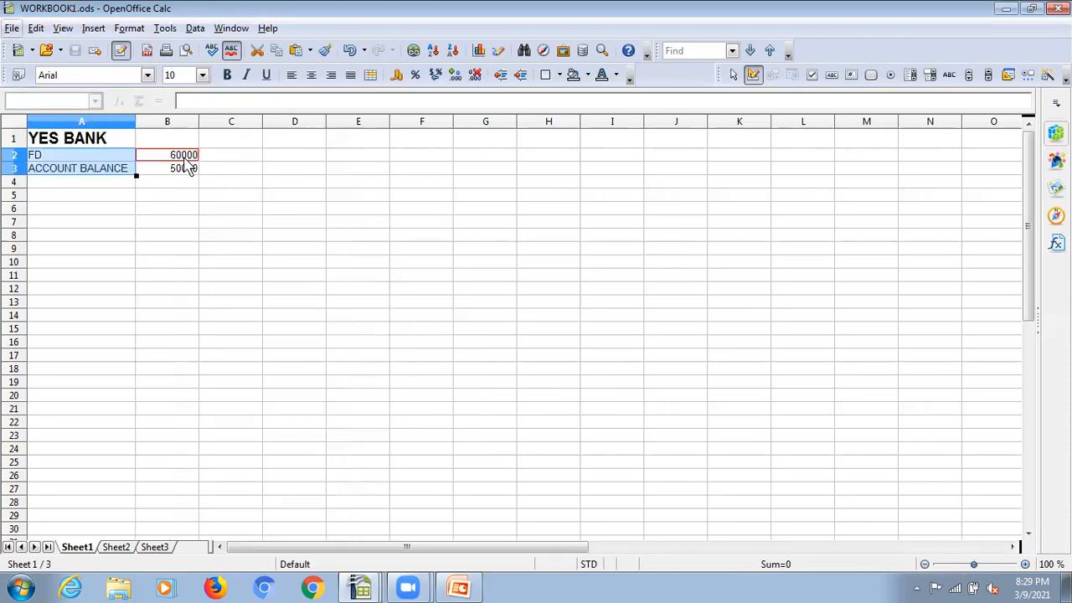
key(alt+Tab)
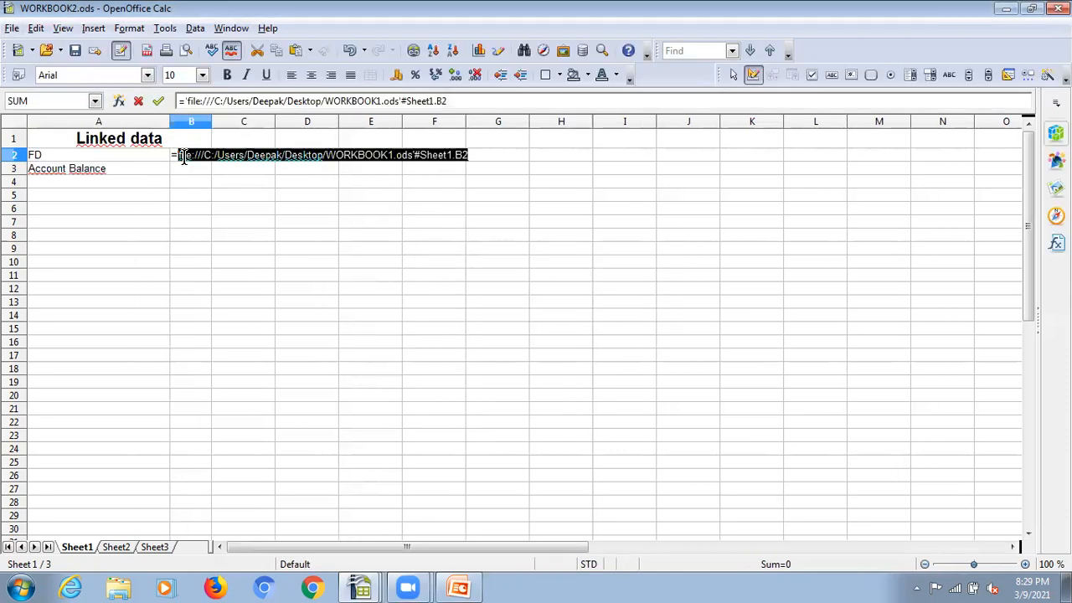
Step: Confirm the FD link formula in cell B2 of WORKBOOK2 and compare its reference with the source cell in WORKBOOK1
key(Return)
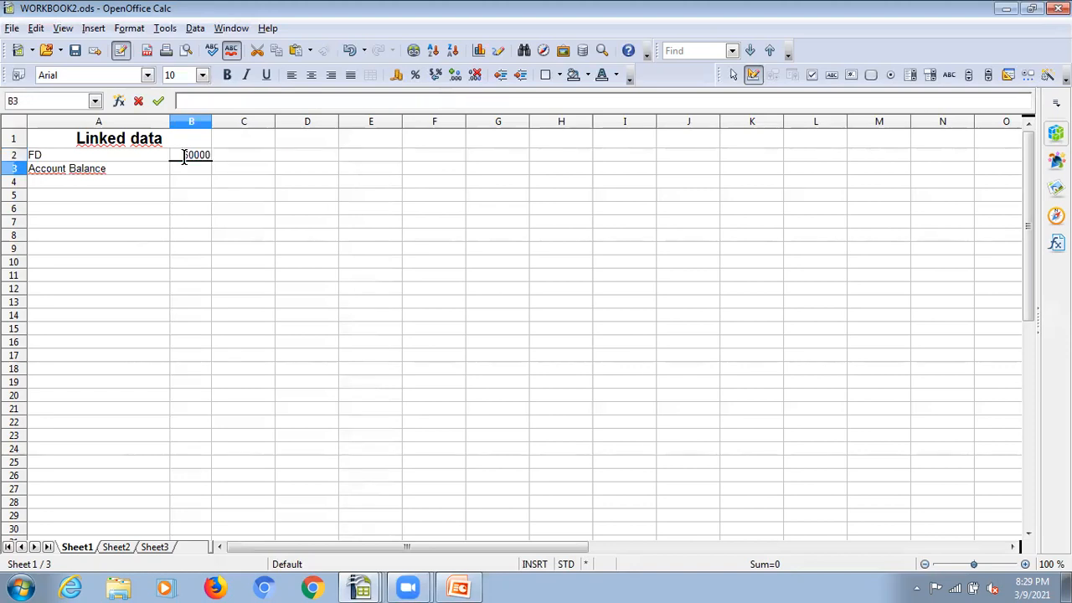
click(182, 156)
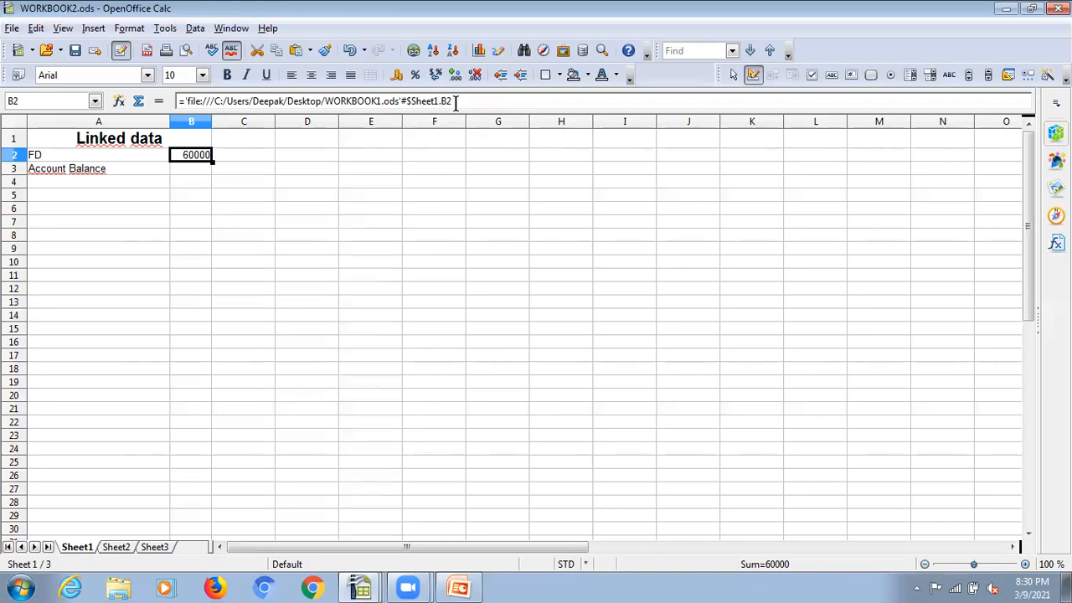
key(alt+Tab)
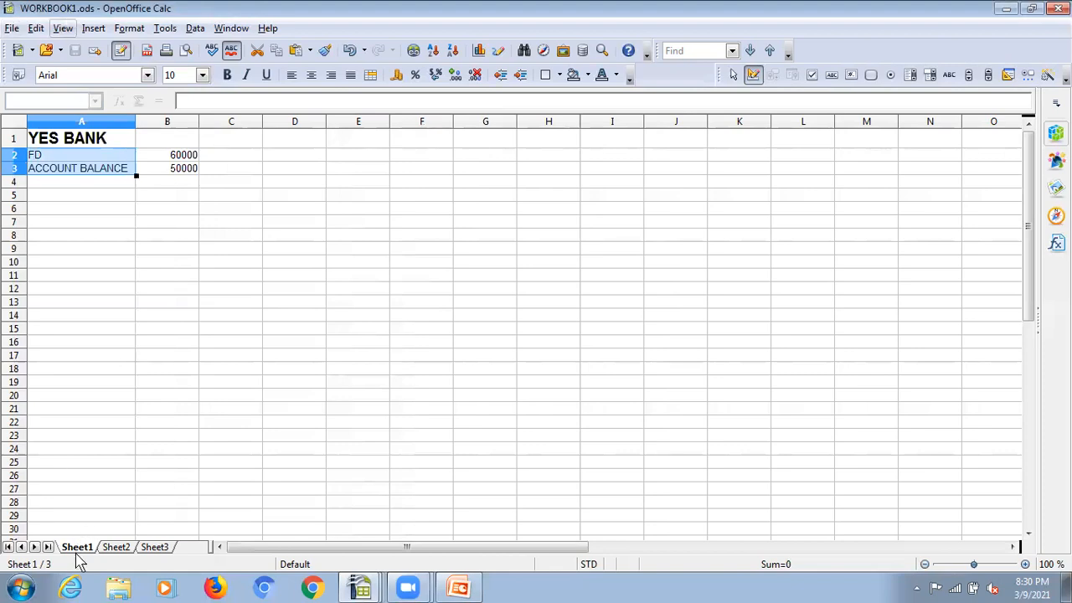
click(178, 156)
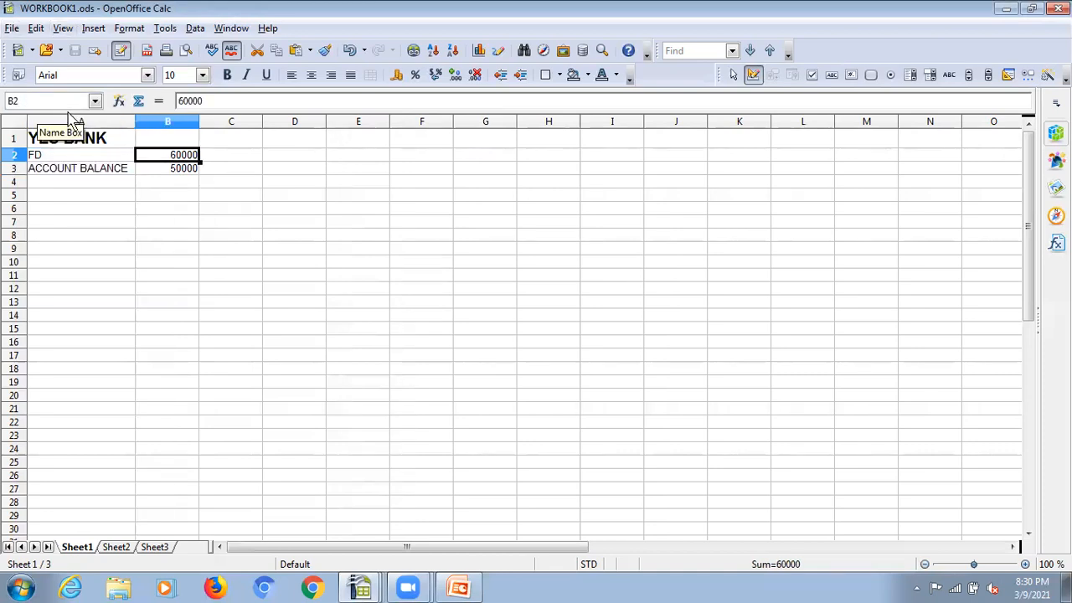
key(alt+Tab)
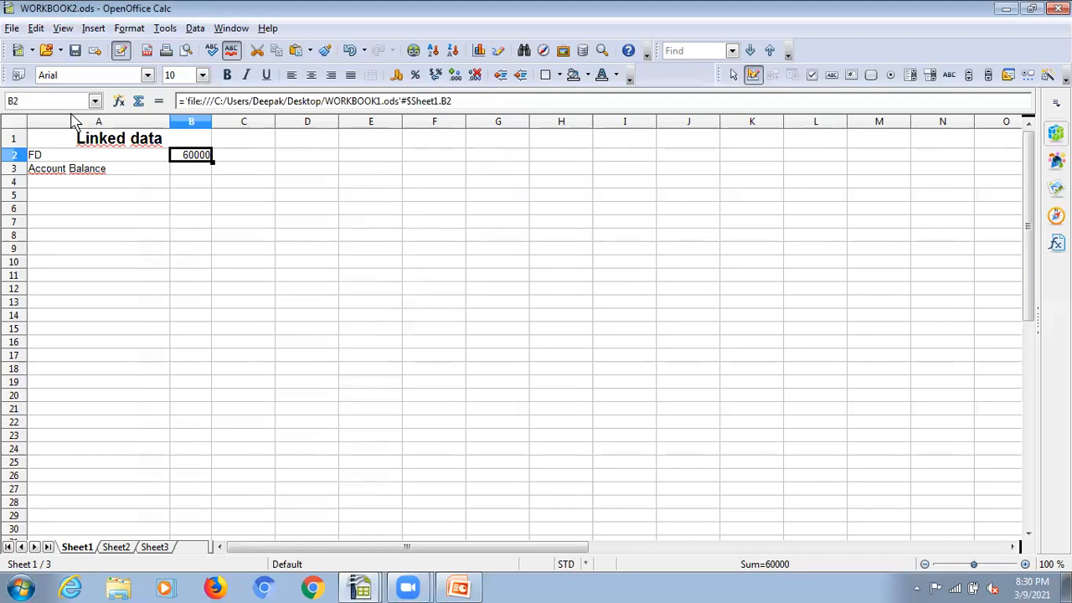
Step: Link cell B3 of WORKBOOK2 to the account balance in cell B3 on Sheet1 of WORKBOOK1, and reselect the cell
click(187, 175)
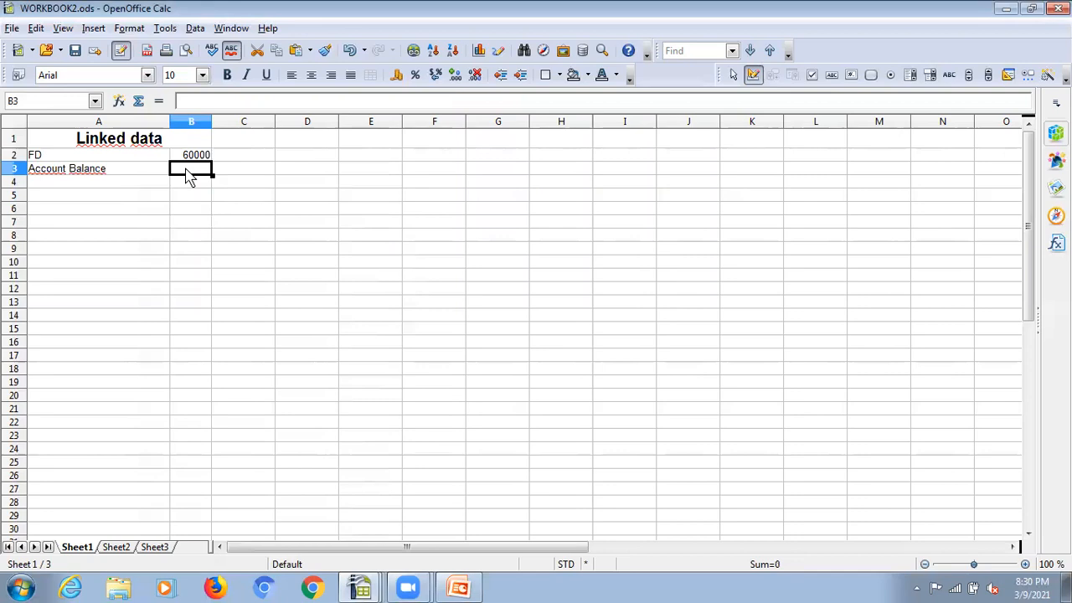
text(=)
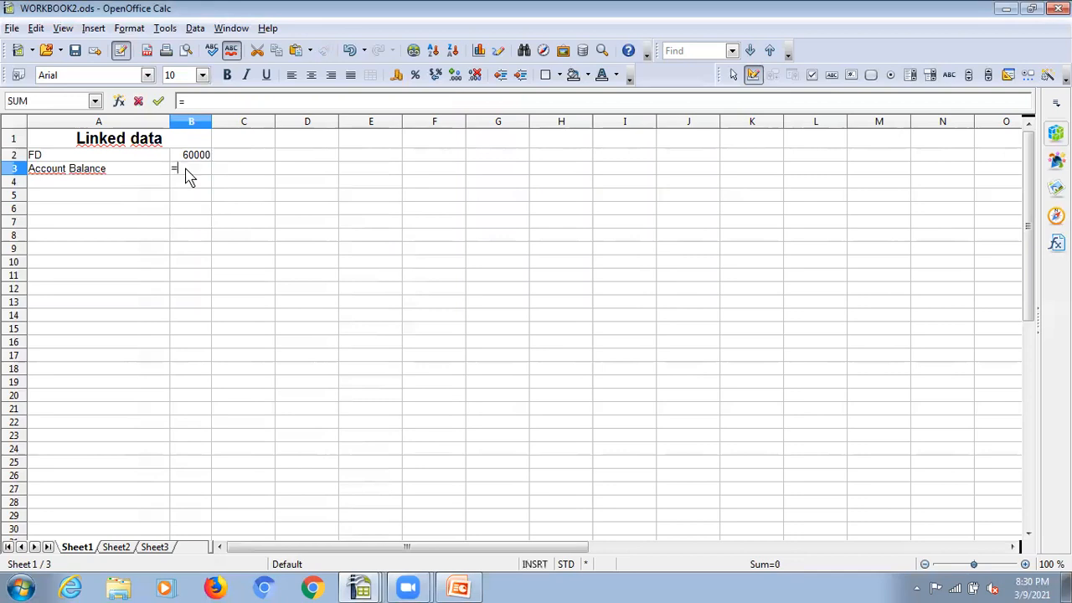
key(alt+Tab)
click(185, 175)
key(alt+Tab)
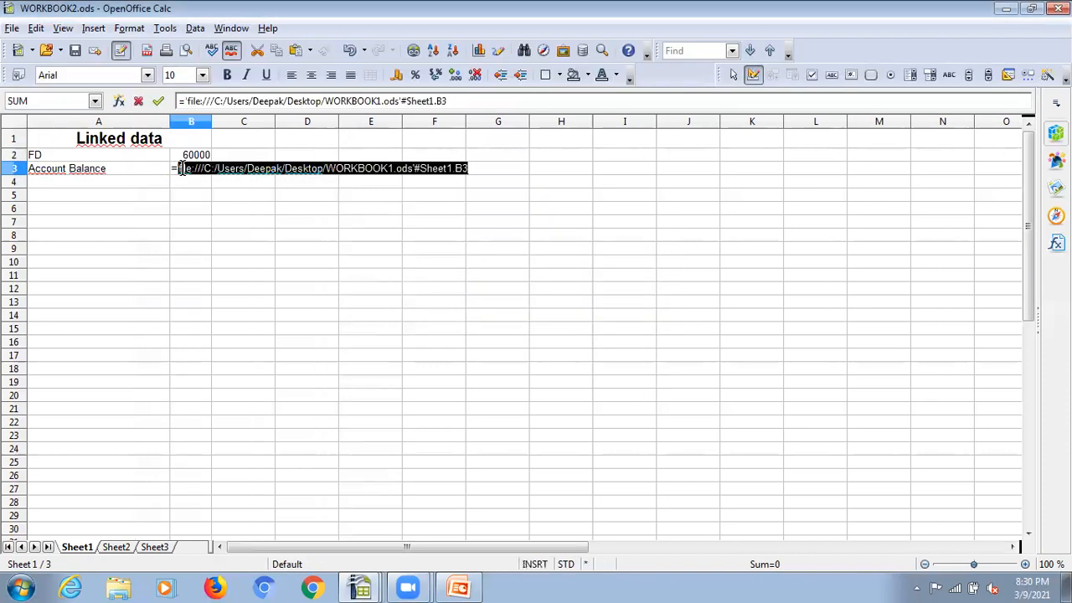
key(Return)
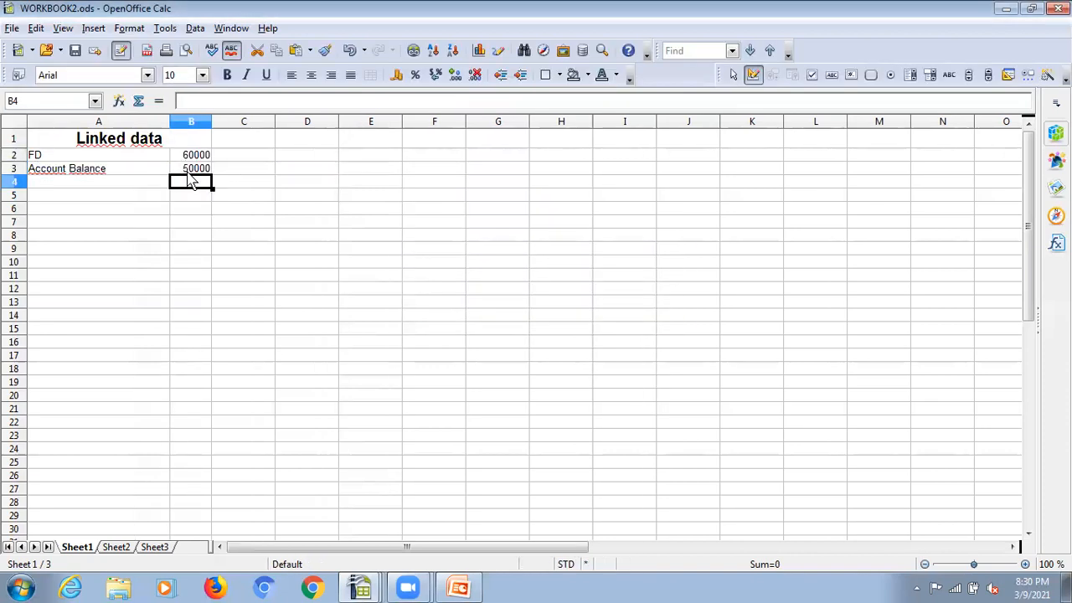
click(189, 168)
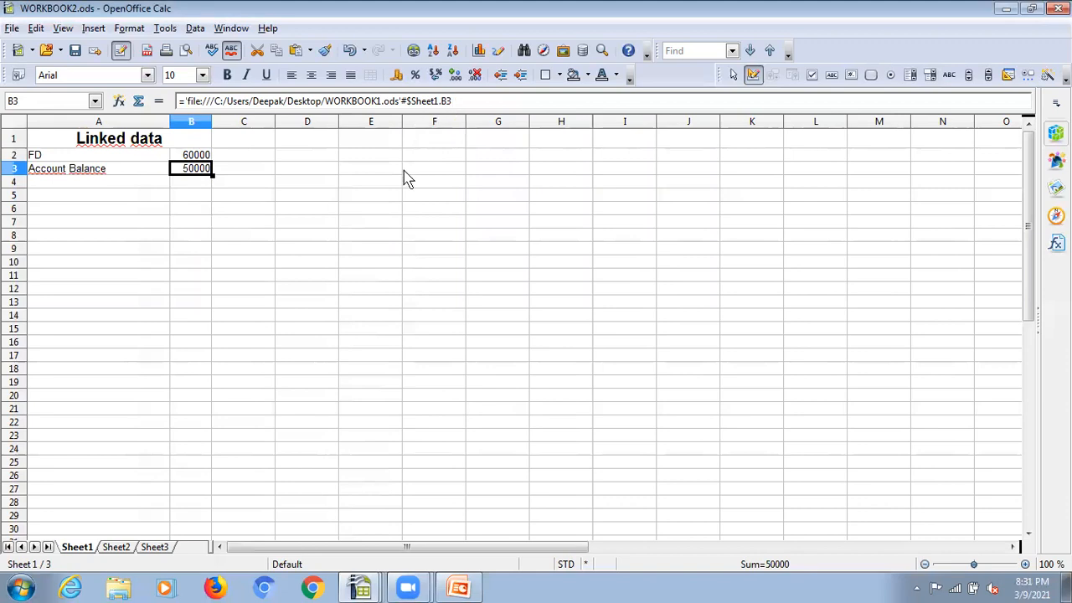
Step: Try to write out the external file reference to WORKBOOK1 by hand in cell B6, beginning with ='file///c
click(190, 215)
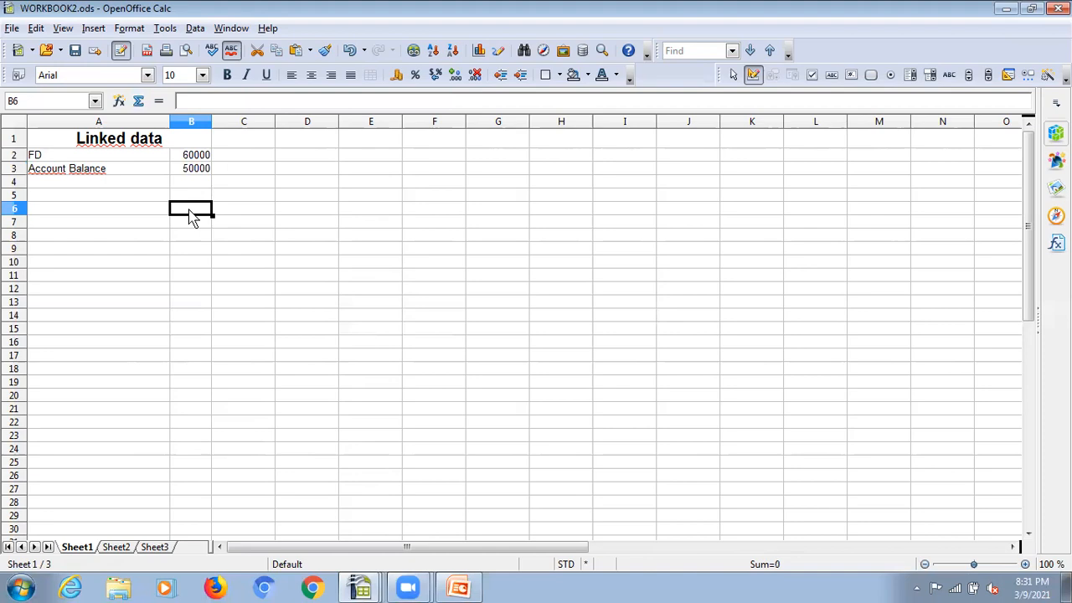
text(='FILE)
key(BackSpace)
key(BackSpace)
key(BackSpace)
key(BackSpace)
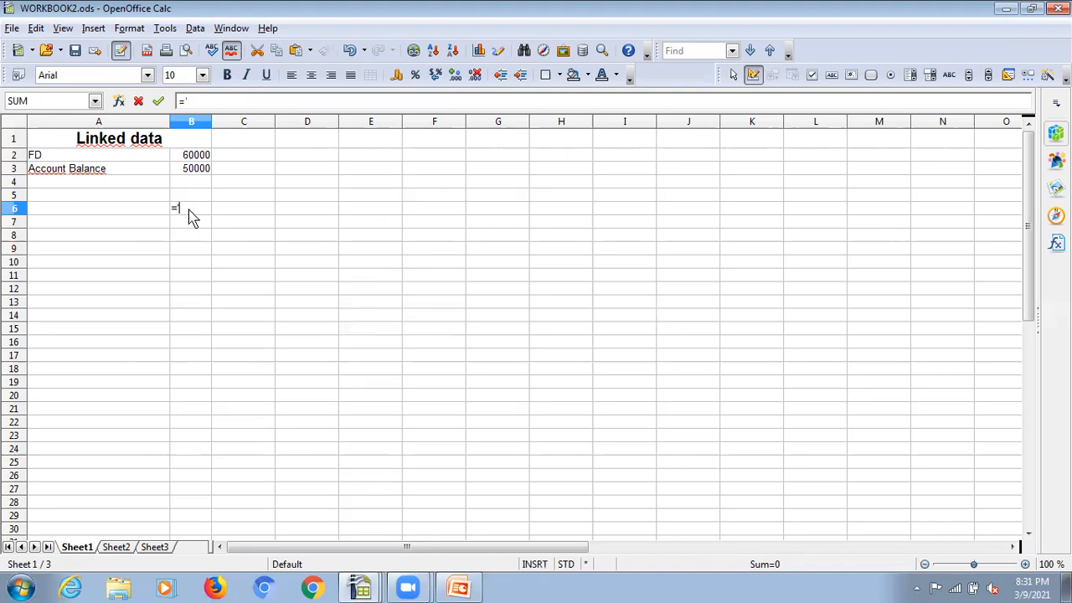
text(file///c:)
click(203, 156)
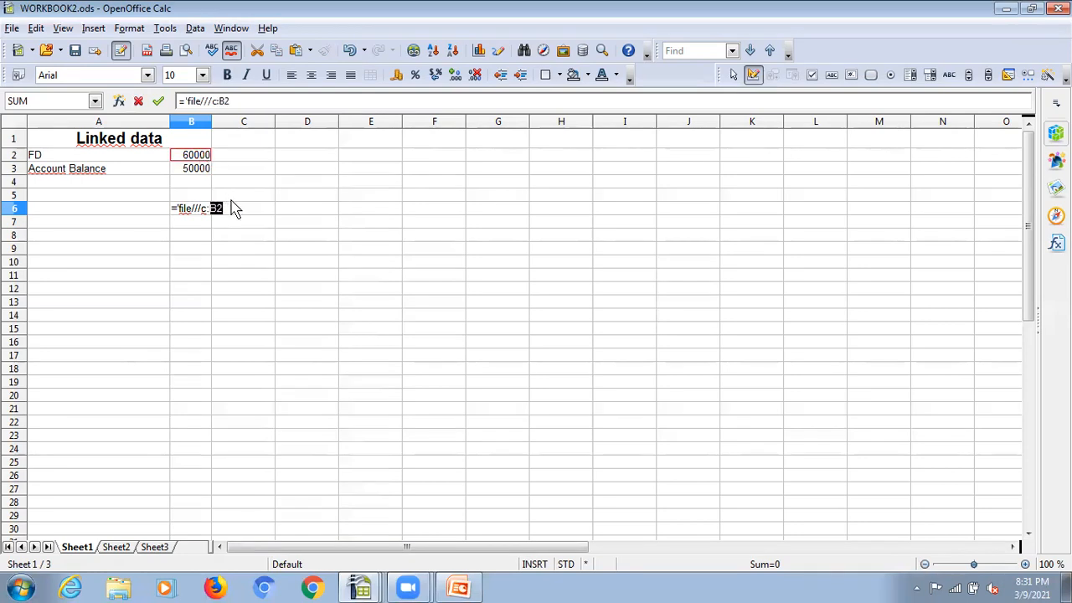
key(BackSpace)
key(BackSpace)
key(BackSpace)
text(/users)
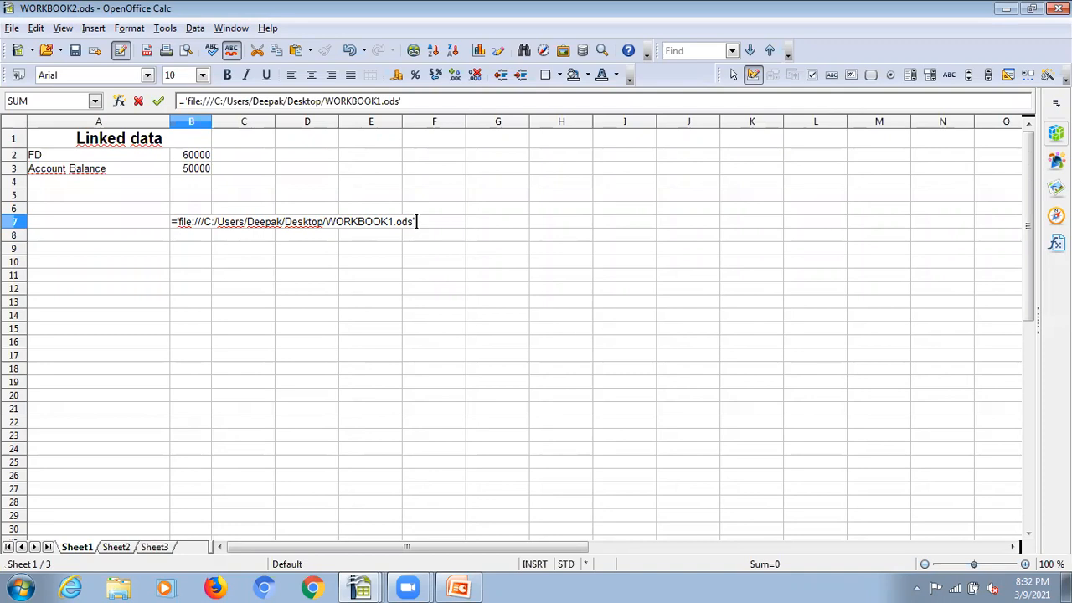
Step: Complete the WORKBOOK1.ods file reference in cell B7 with #$Sheet1.B2, and reselect the cell to show its formula
text(#$Sheet)
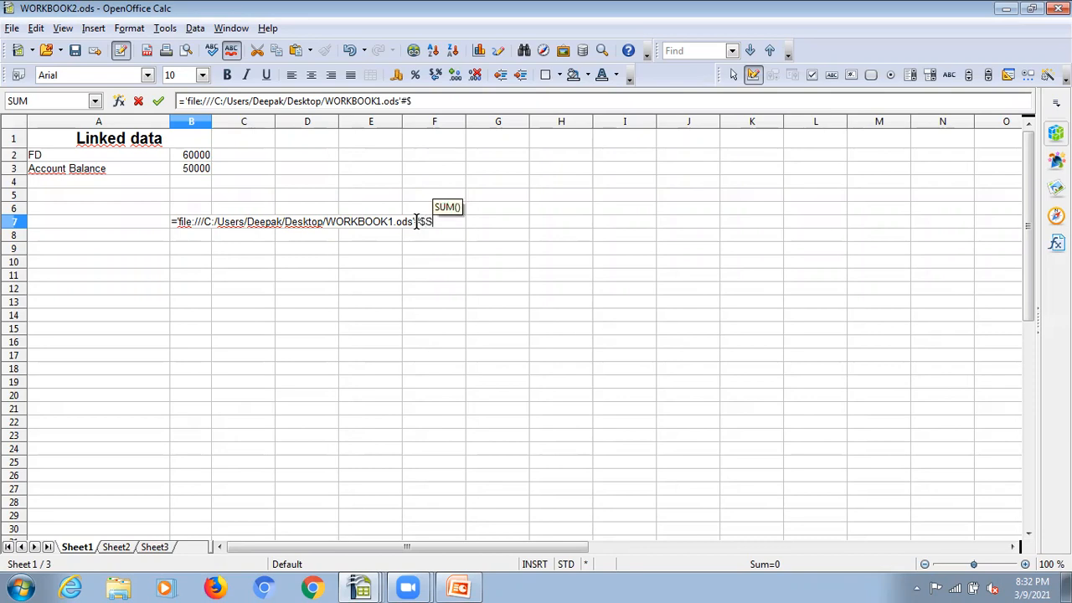
text(1)
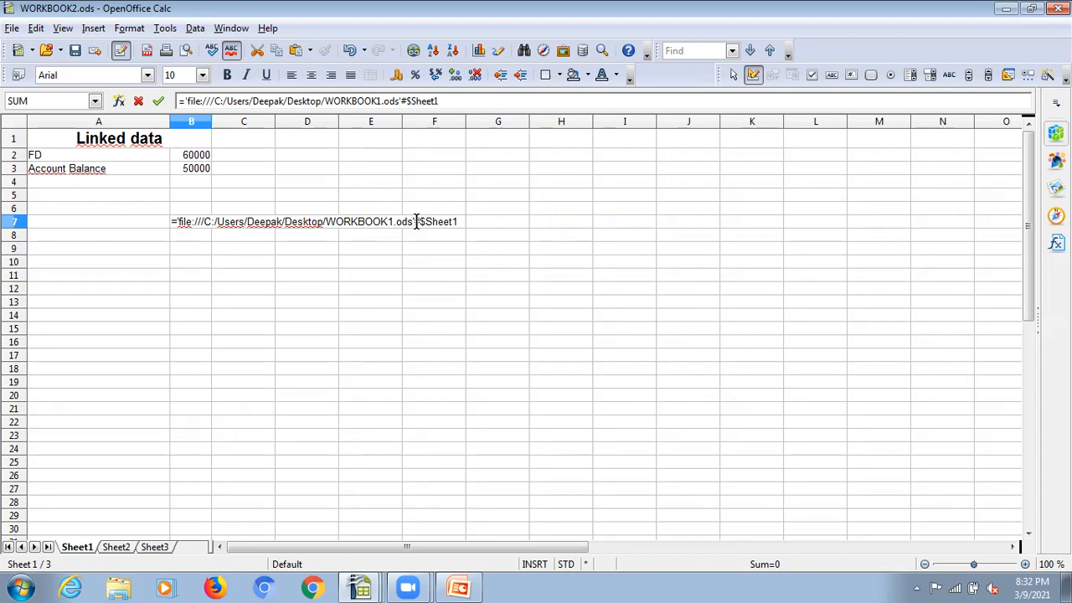
text(.)
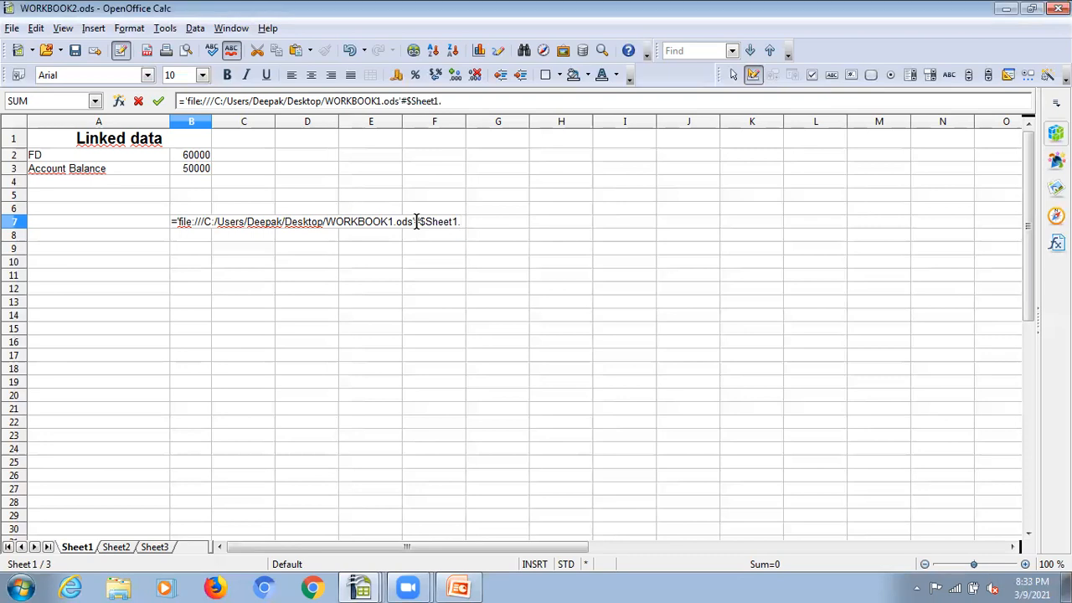
text(B2)
key(Return)
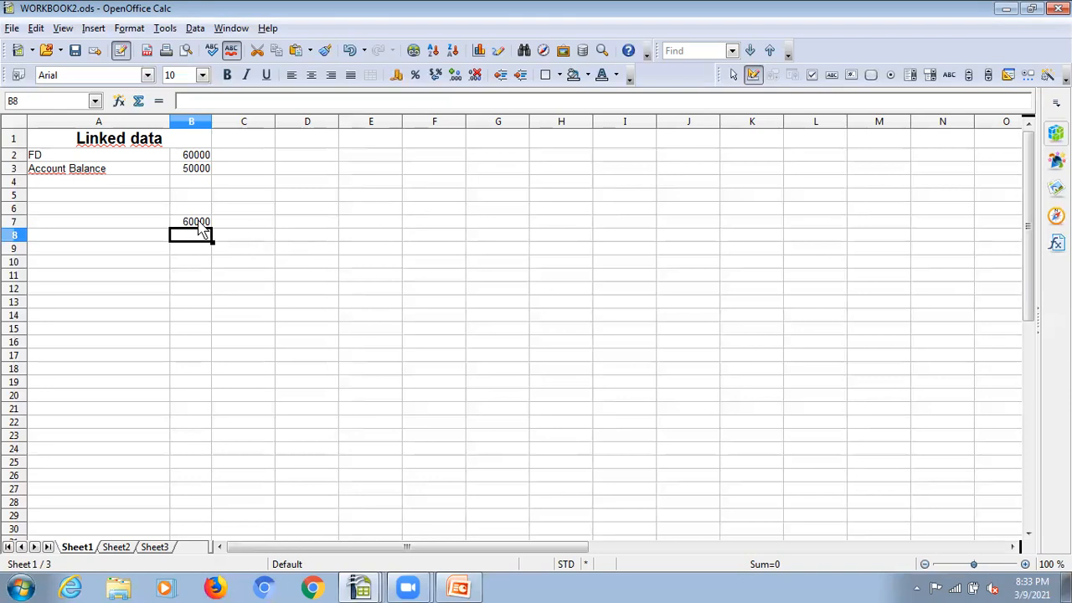
click(198, 224)
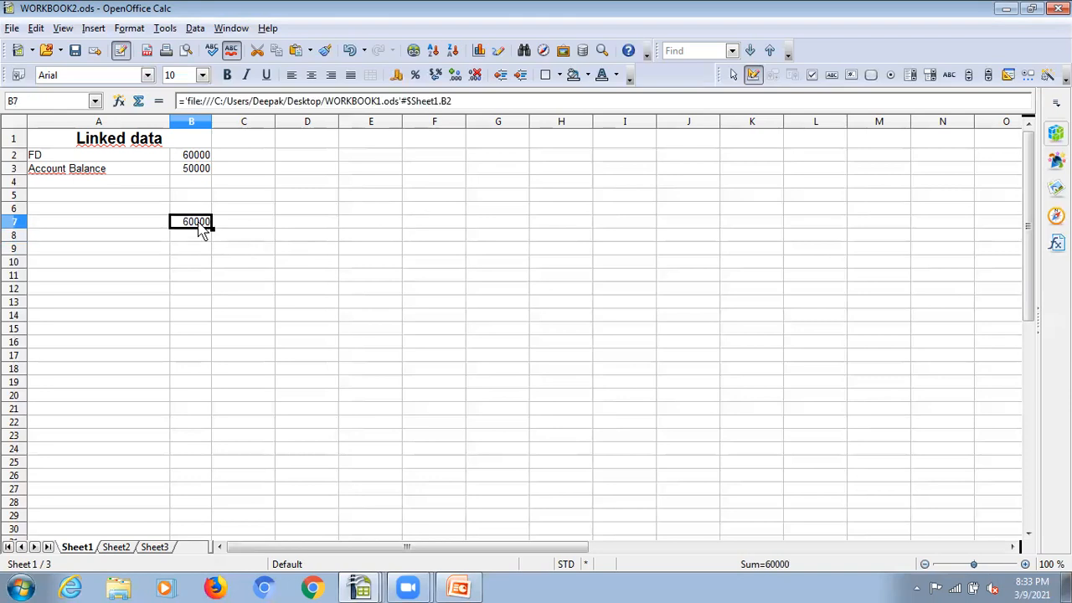